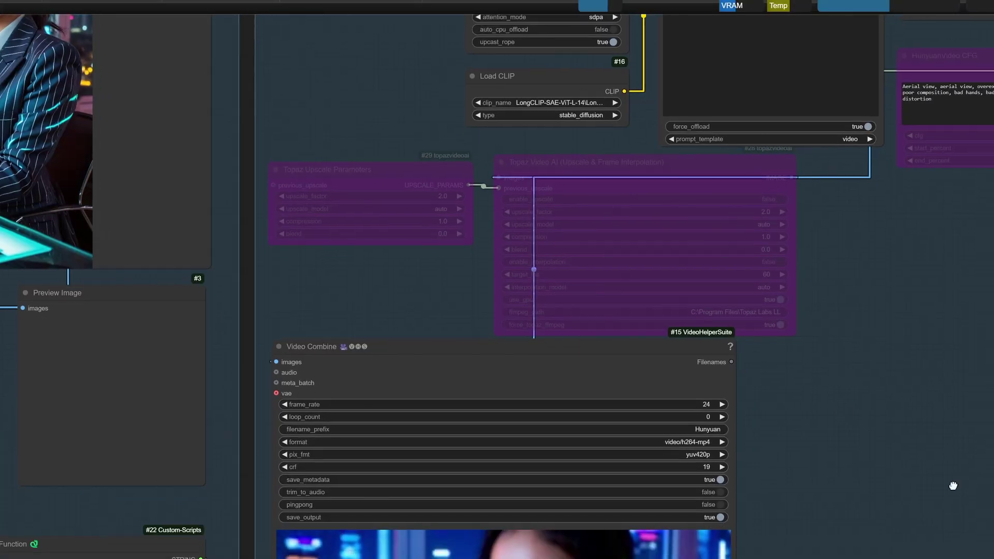
Scroll down the README Samples and play the bubbles.mp4 and meme2.mp4 clips
left_click_drag(952, 486, 991, 102)
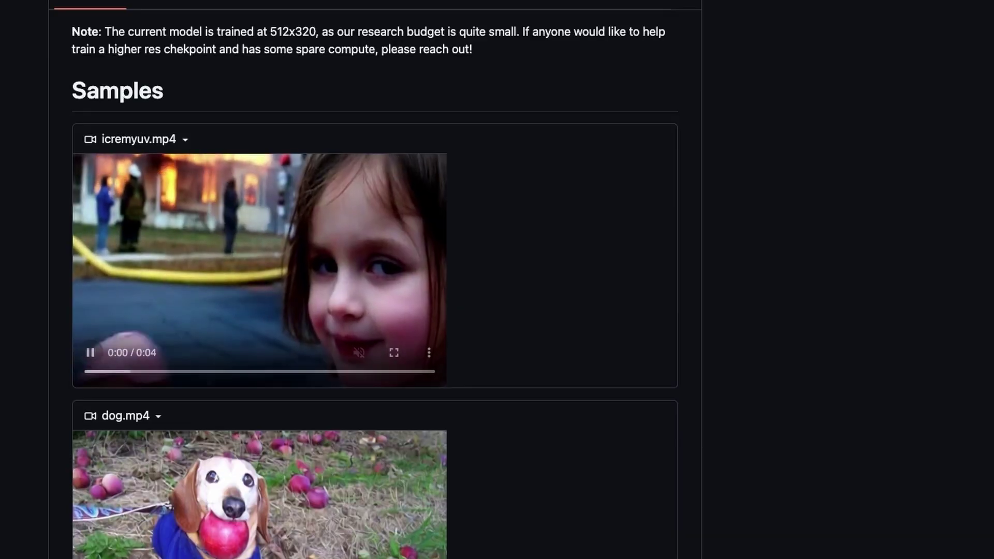
scroll(258, 440, "down", 3)
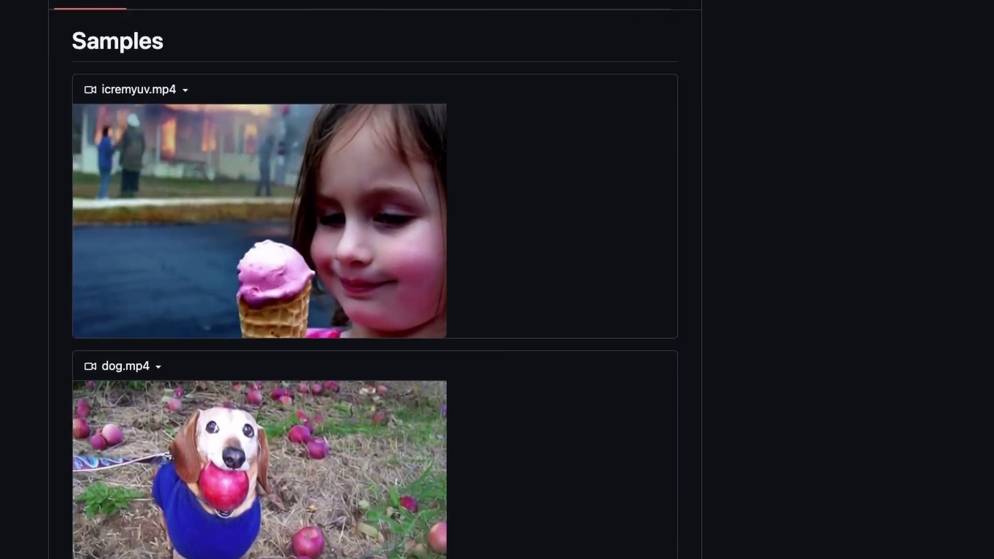
scroll(91, 251, "down", 5)
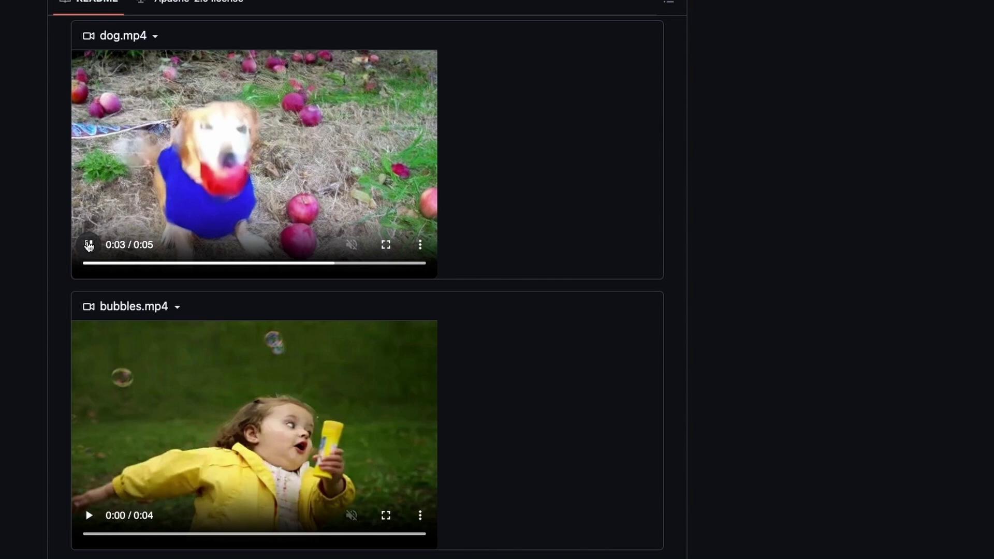
scroll(89, 246, "down", 5)
left_click(90, 269)
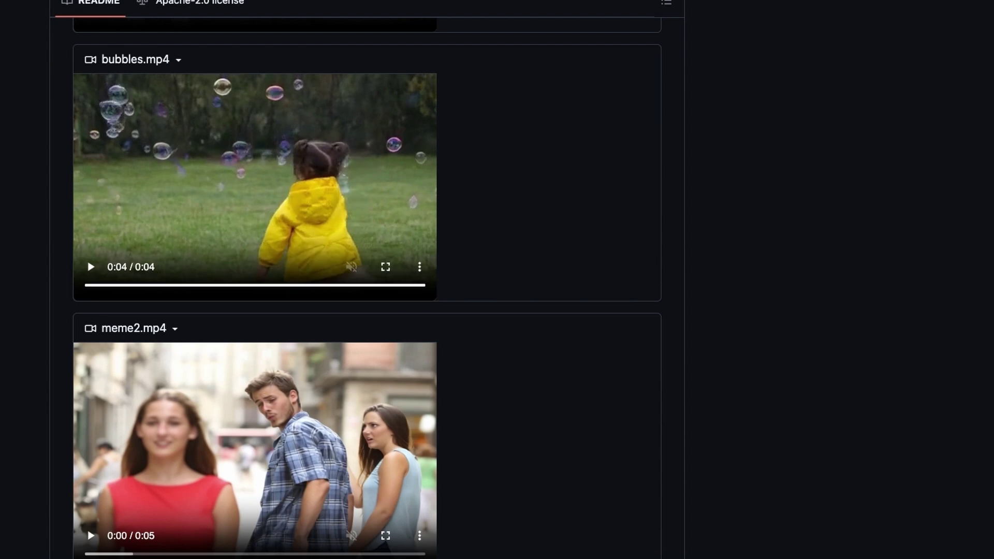
scroll(90, 298, "down", 5)
left_click(90, 298)
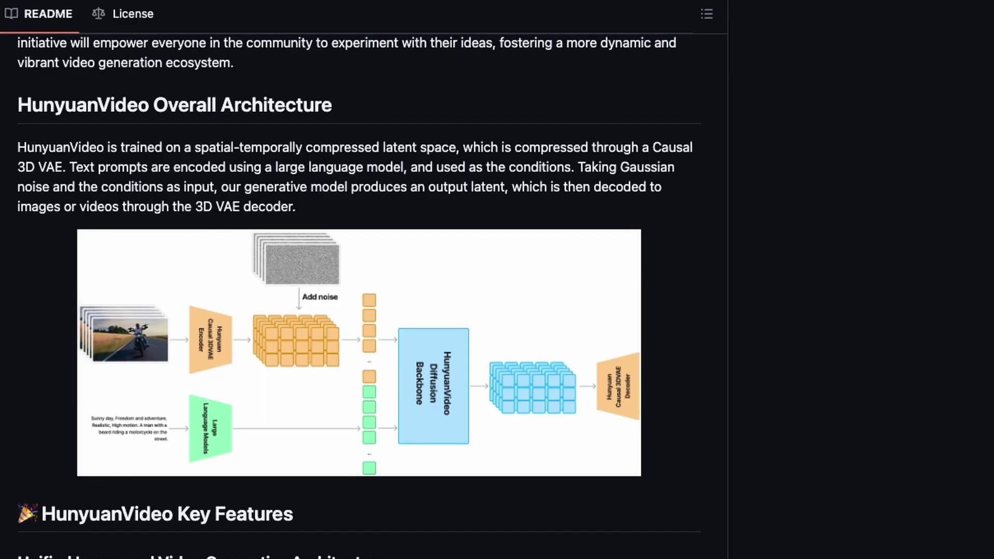
Scroll through the README's Overall Architecture and Key Features sections on the Causal 3D VAE
scroll(358, 295, "down", 5)
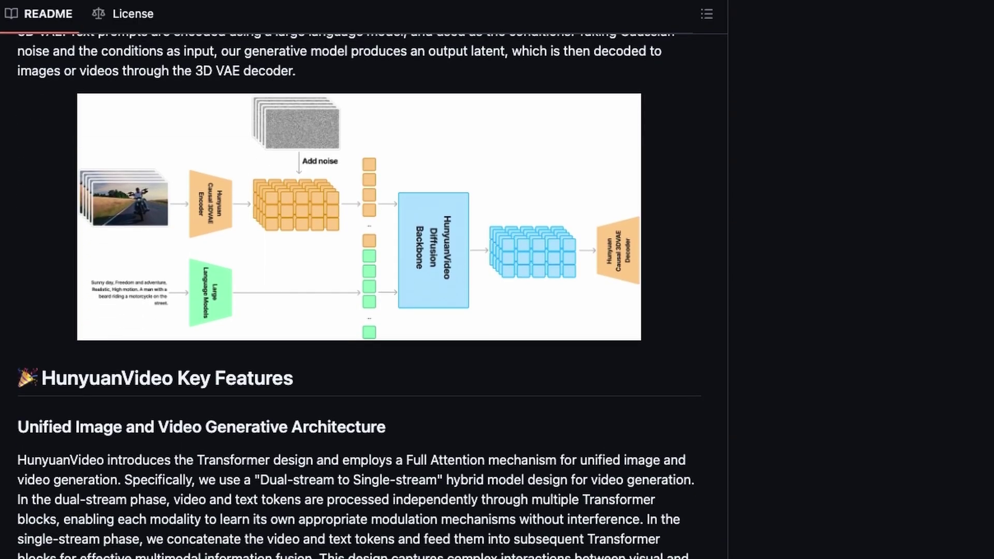
scroll(359, 295, "down", 2)
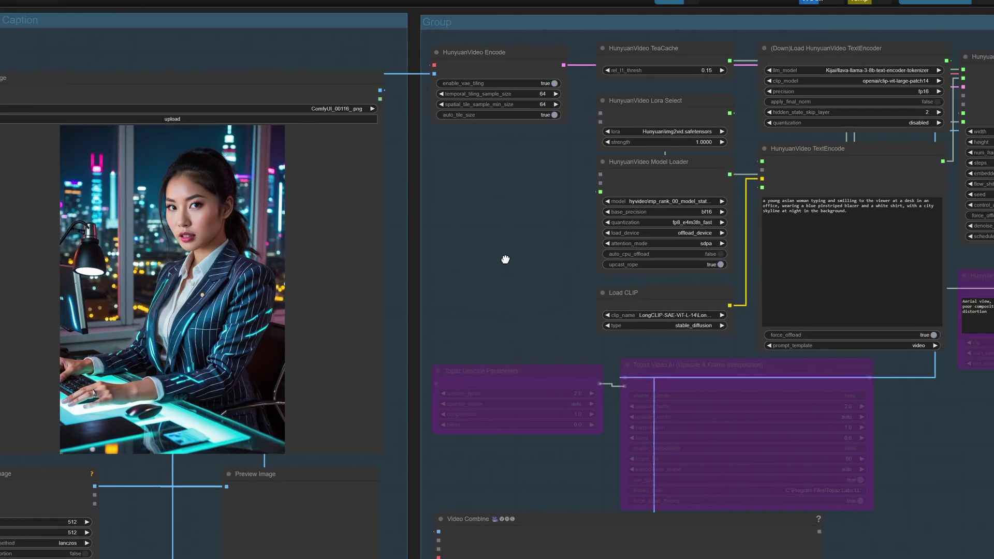
left_click_drag(505, 259, 348, 288)
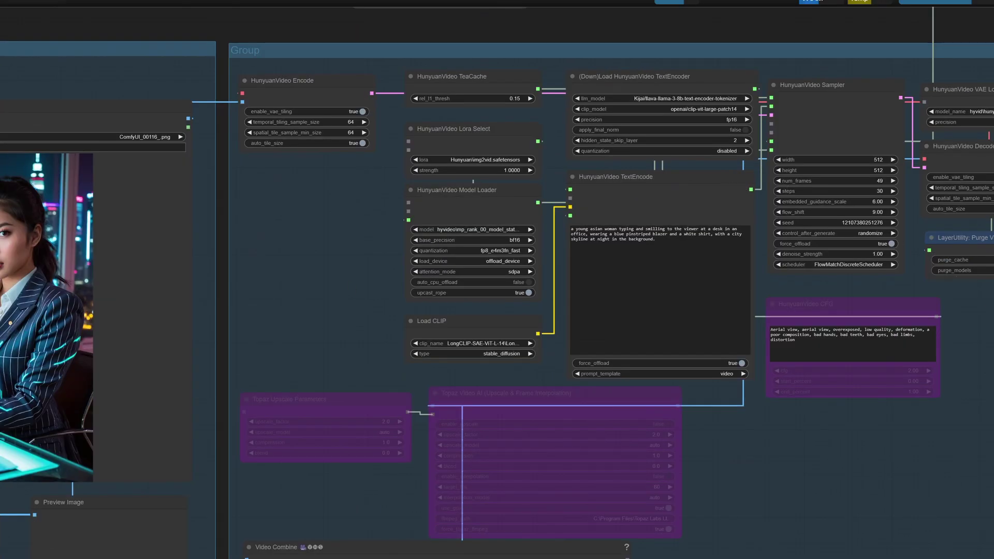
left_click_drag(935, 204, 910, 220)
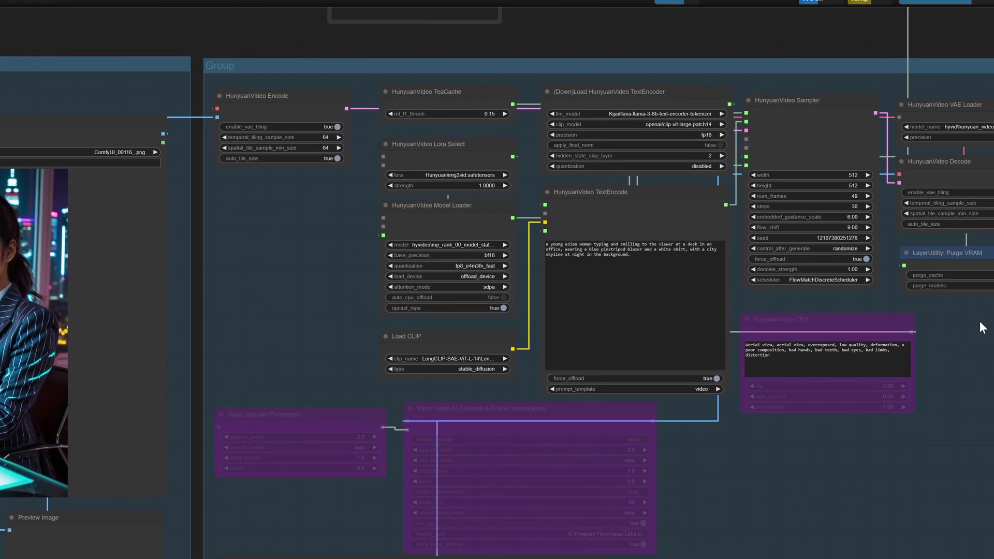
left_click_drag(982, 327, 920, 339)
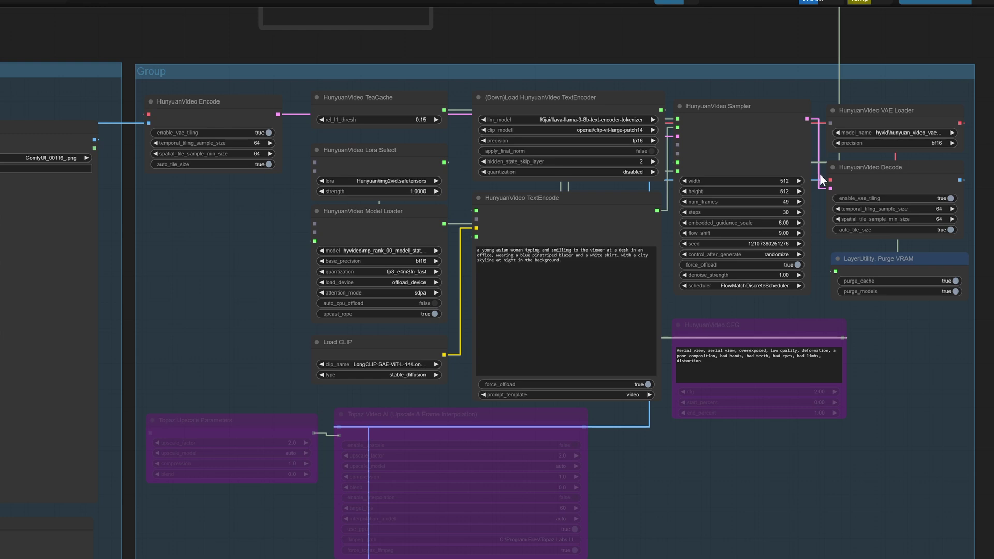
scroll(820, 173, "up", 5)
scroll(829, 197, "up", 2)
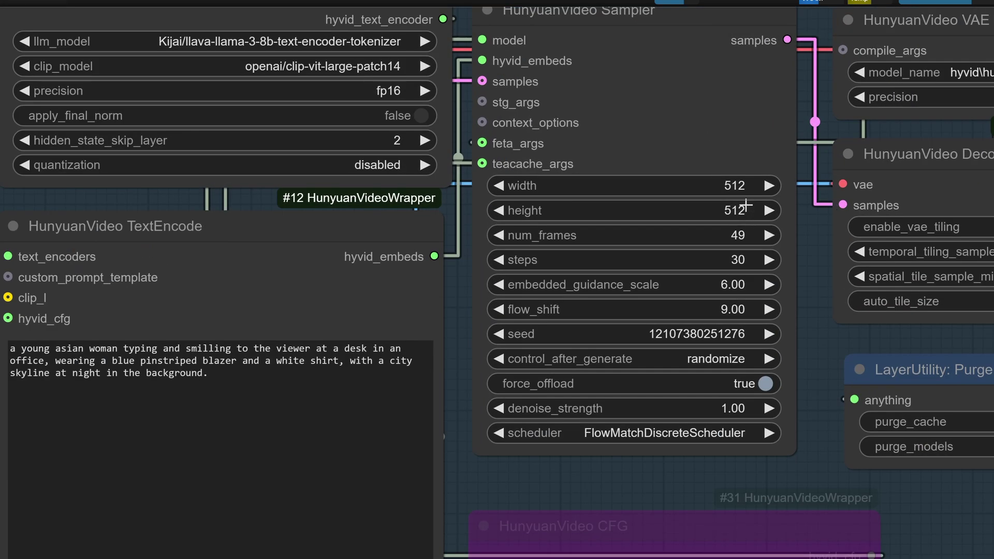
scroll(757, 238, "up", 1)
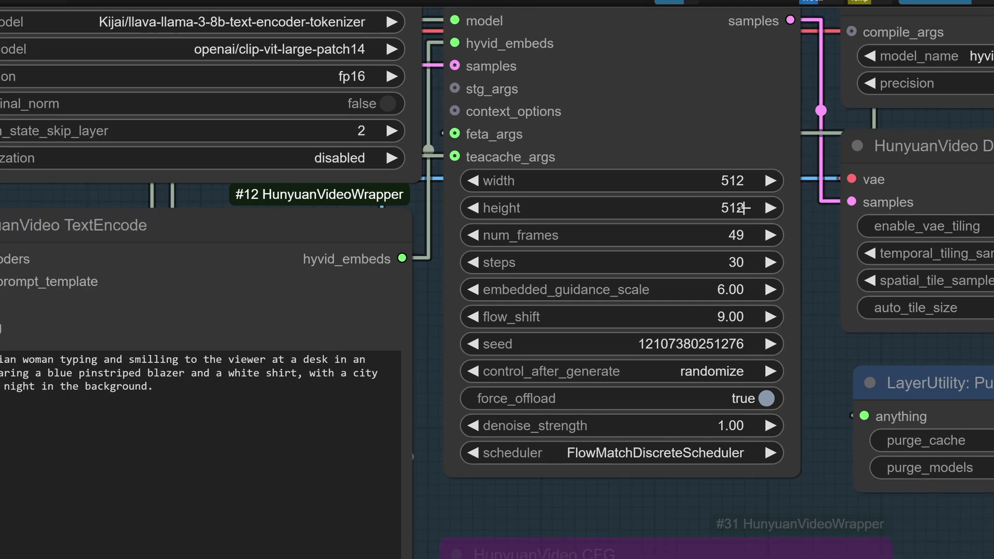
scroll(746, 220, "down", 1)
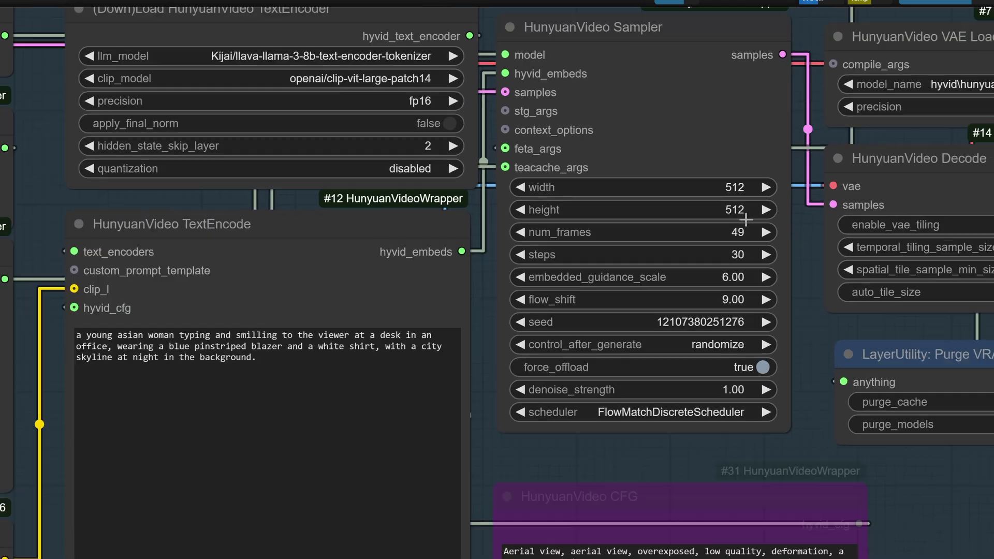
scroll(755, 203, "down", 2)
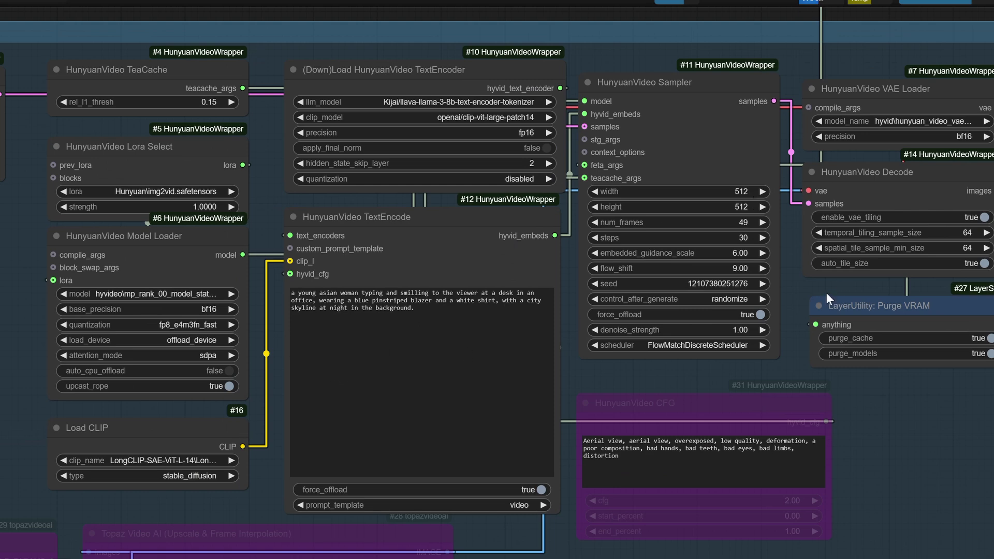
left_click_drag(26, 415, 726, 167)
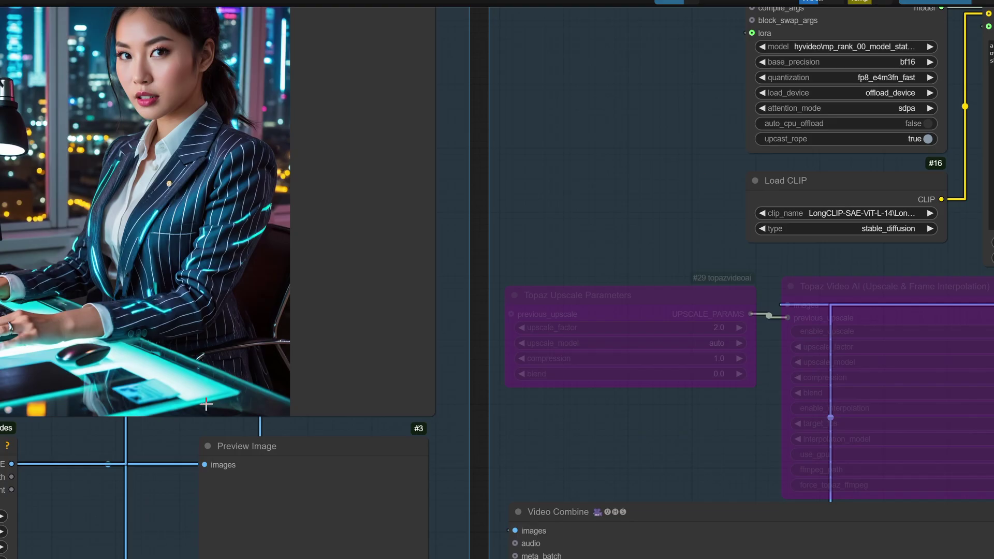
left_click_drag(155, 505, 507, 228)
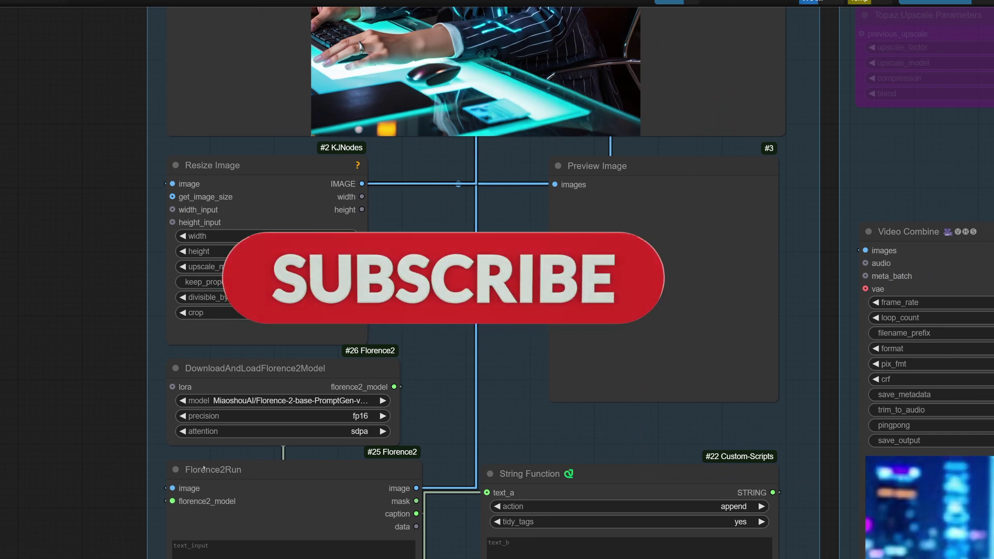
scroll(332, 241, "down", 1)
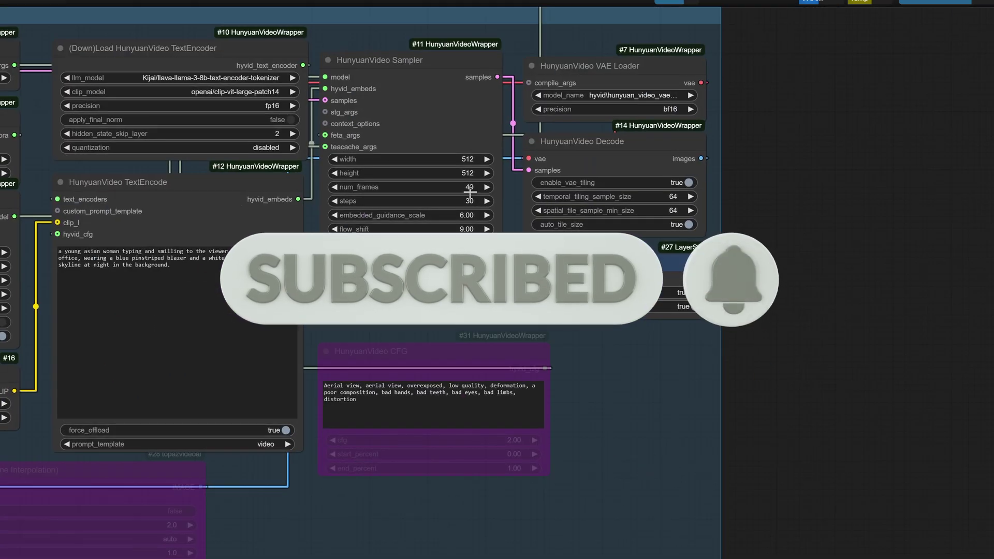
left_click_drag(326, 523, 947, 440)
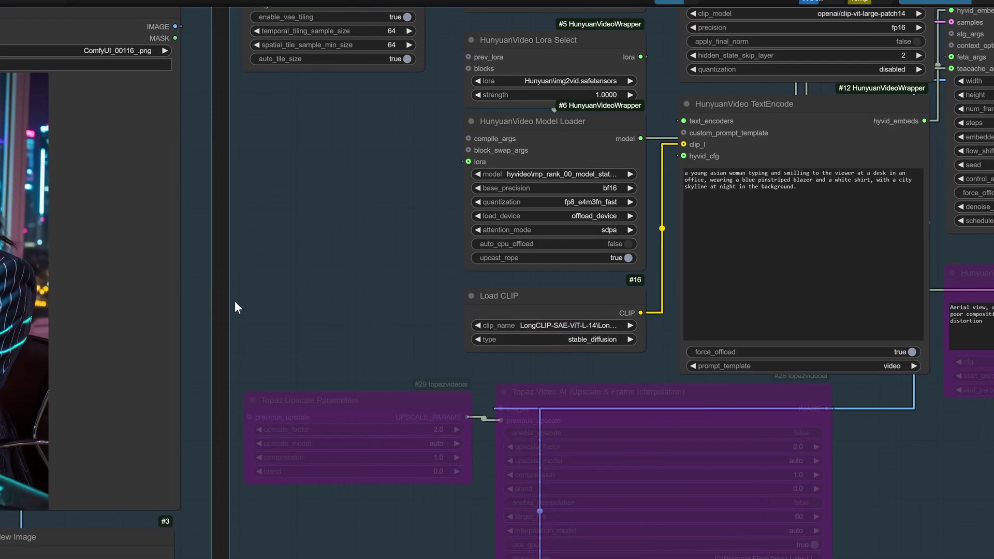
left_click_drag(304, 267, 733, 211)
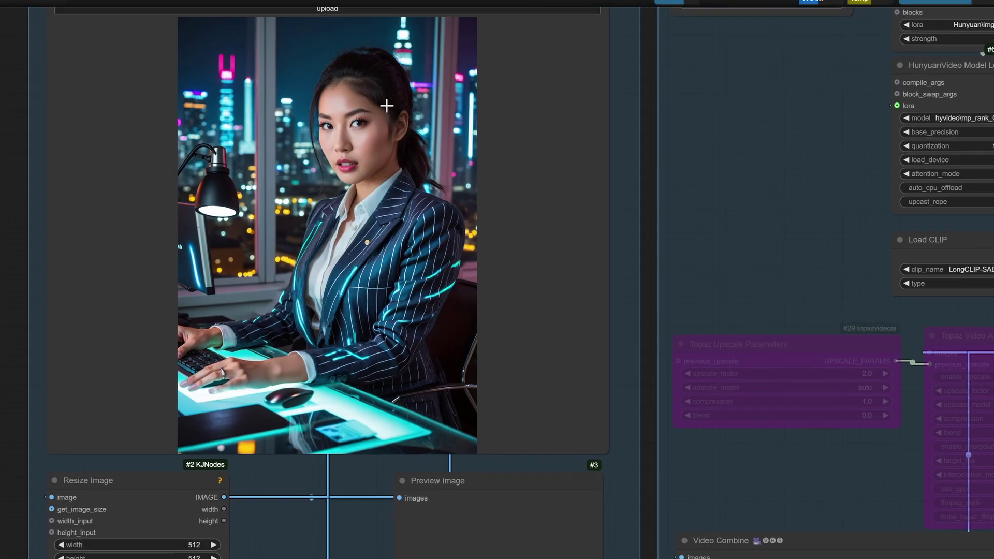
scroll(732, 166, "up", 3)
scroll(714, 130, "down", 5)
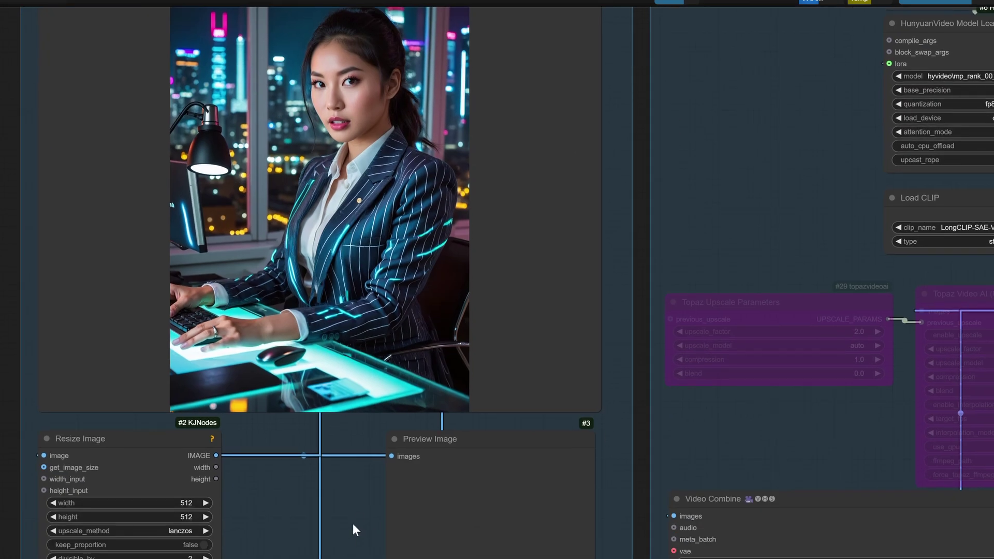
left_click_drag(353, 502, 347, 534)
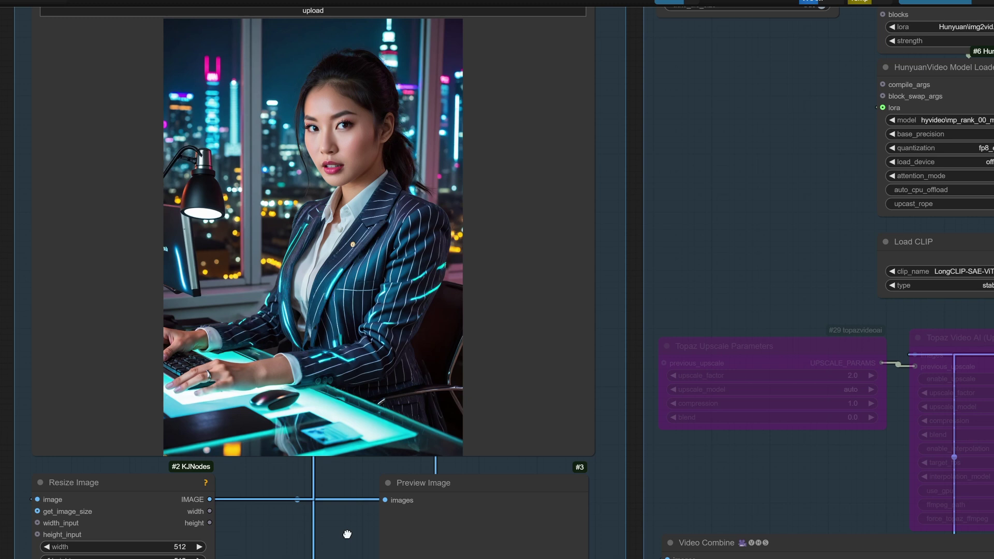
left_click_drag(347, 534, 351, 406)
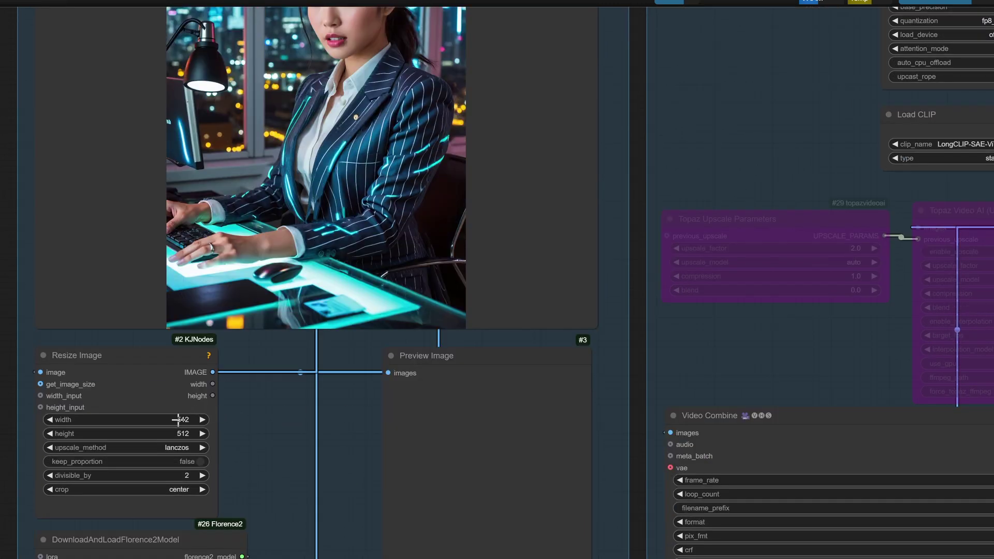
left_click(178, 420)
left_click(184, 434)
left_click_drag(313, 391, 333, 294)
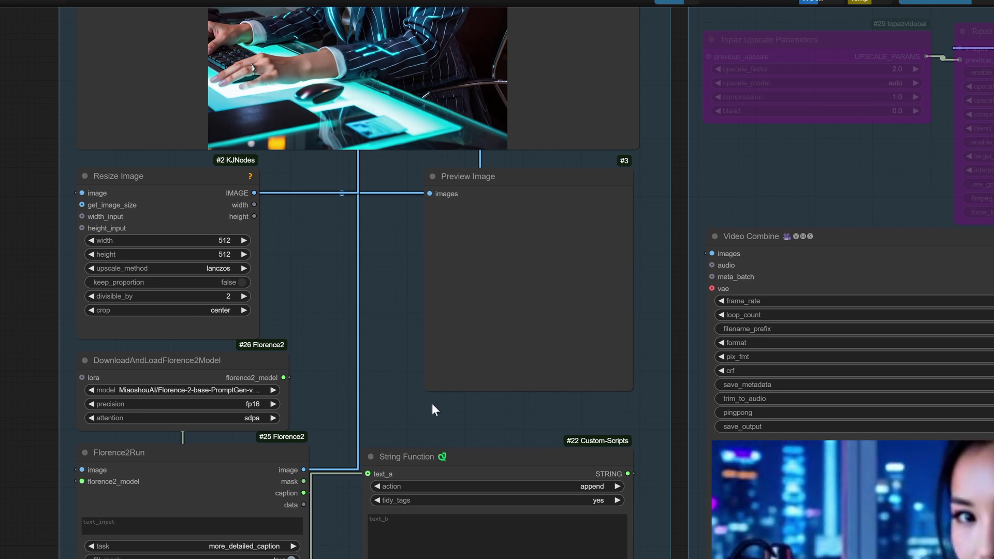
left_click_drag(439, 404, 525, 379)
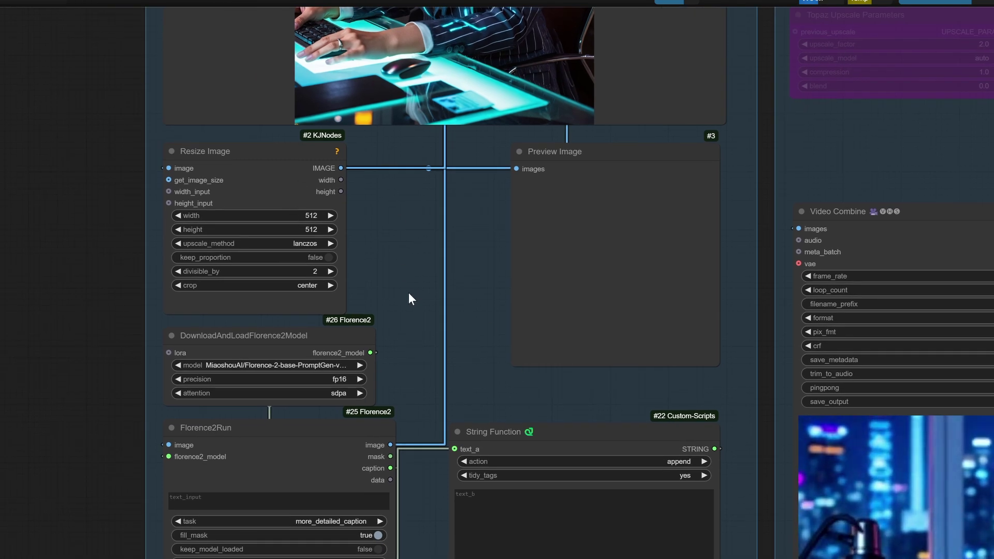
left_click_drag(524, 392, 524, 189)
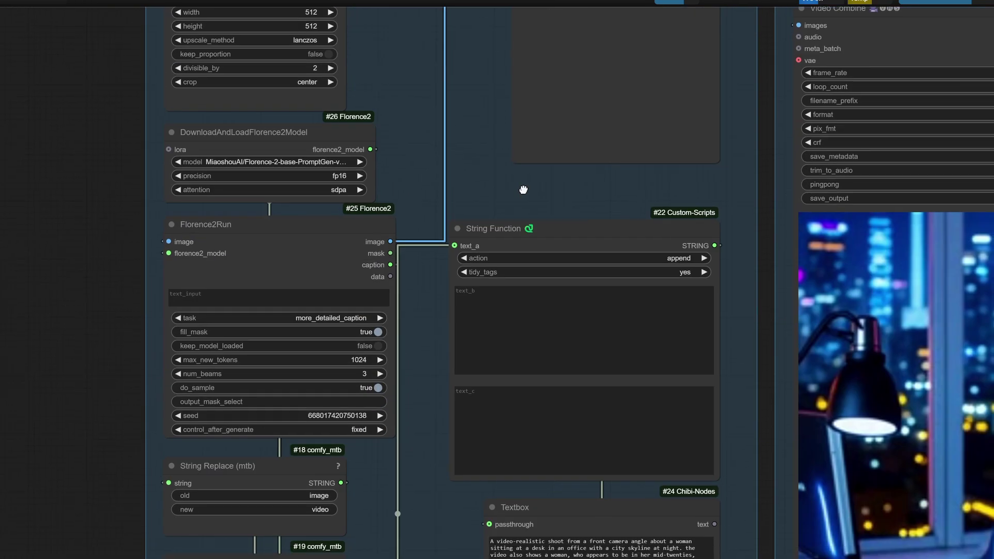
left_click_drag(433, 535, 457, 362)
left_click(255, 57)
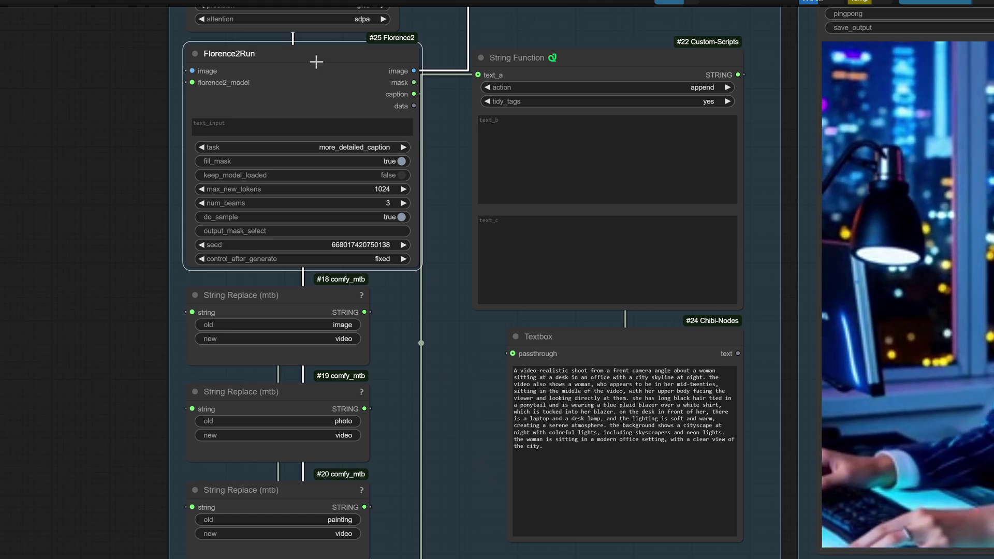
left_click_drag(466, 382, 452, 351)
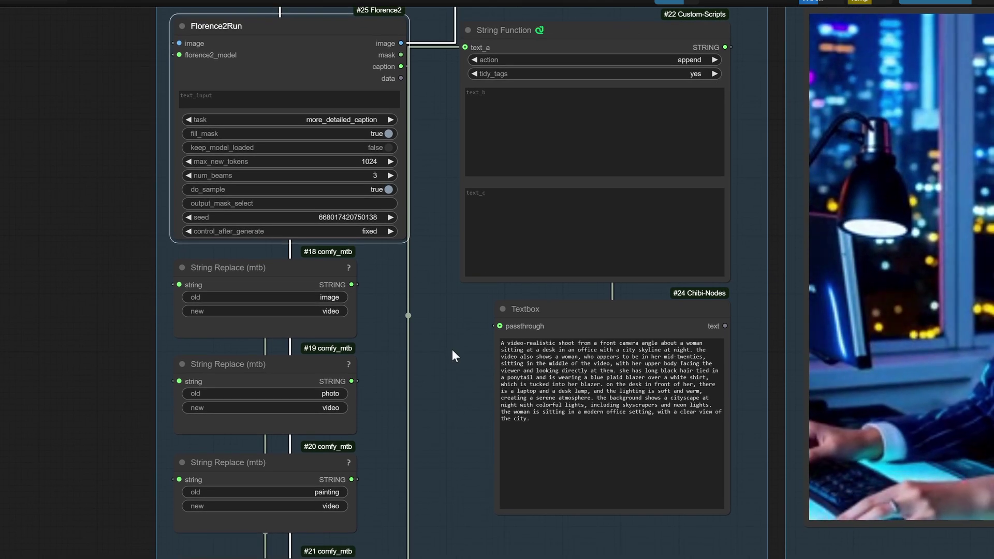
left_click(250, 263)
left_click_drag(384, 344, 401, 243)
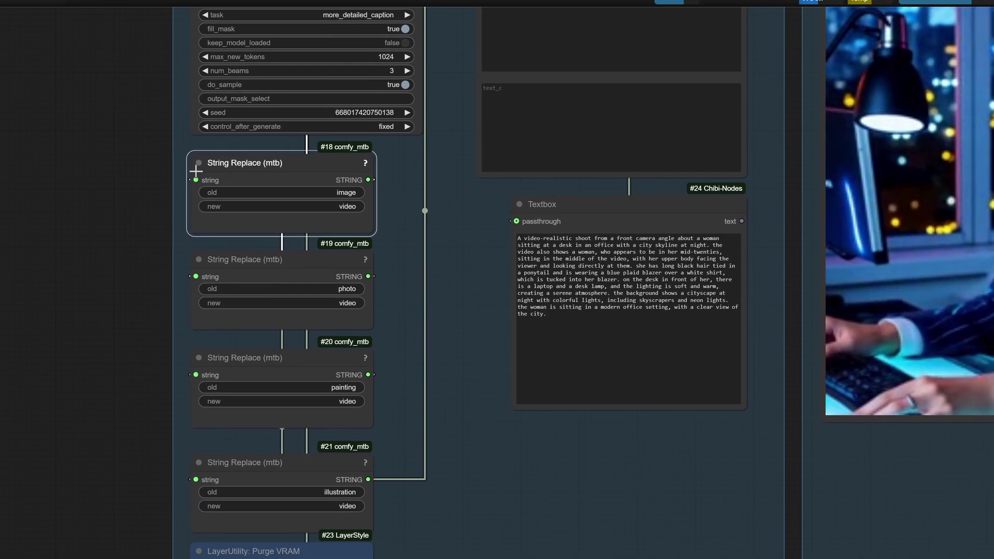
left_click_drag(400, 231, 443, 227)
left_click(392, 180)
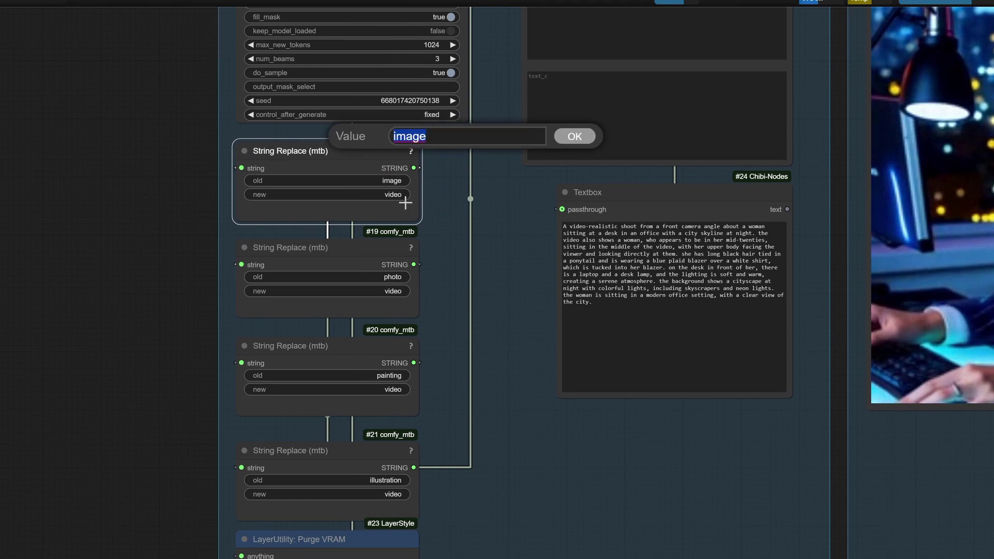
left_click(393, 276)
left_click(389, 374)
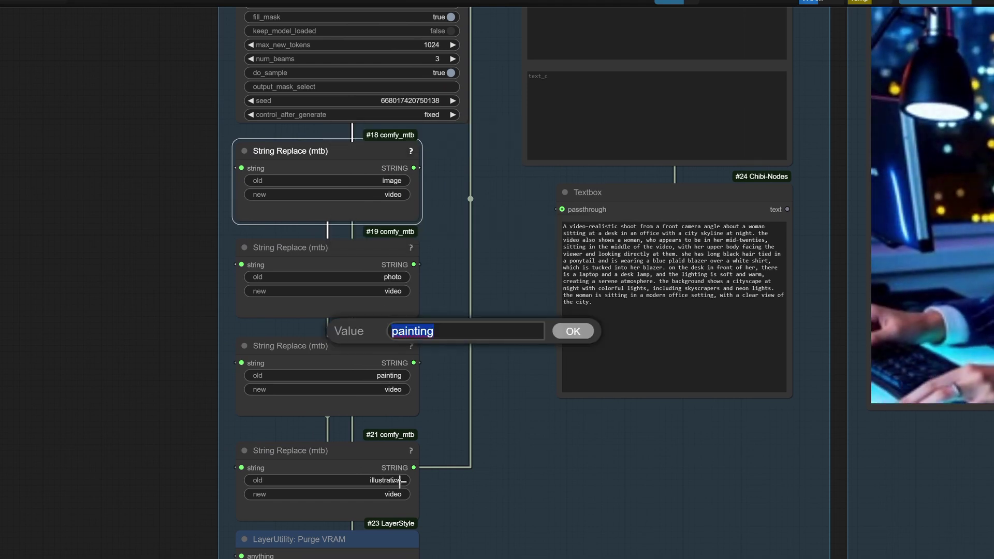
key("Escape")
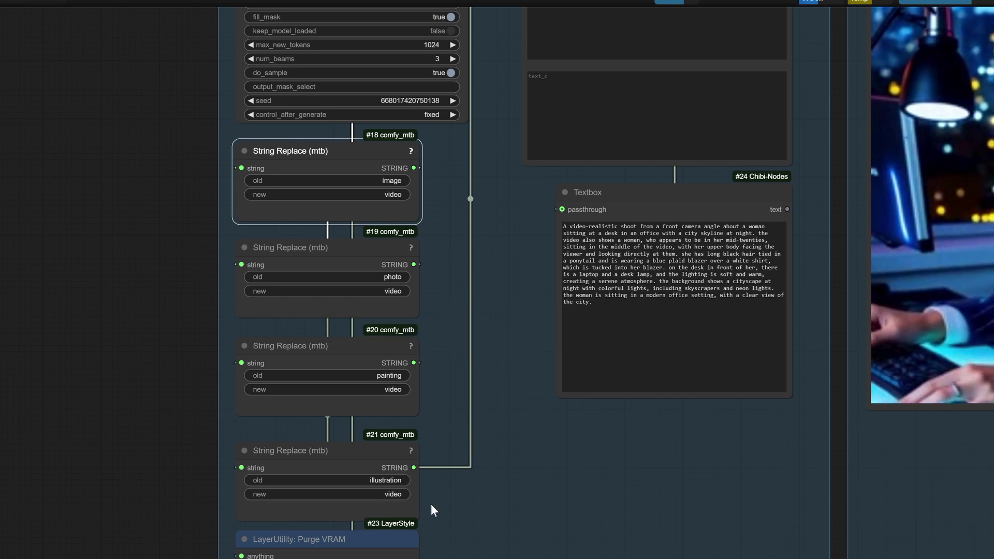
left_click(394, 195)
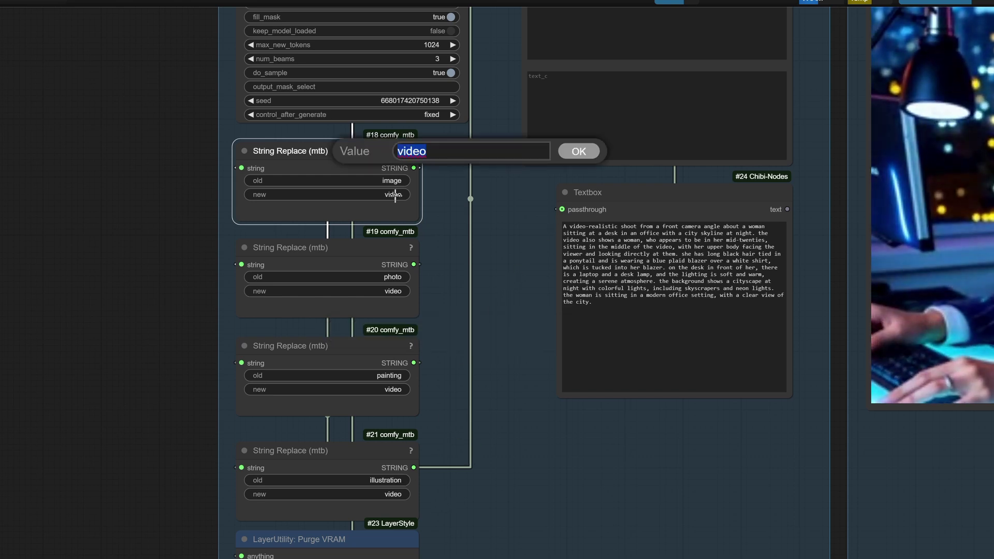
left_click(396, 291)
left_click(395, 389)
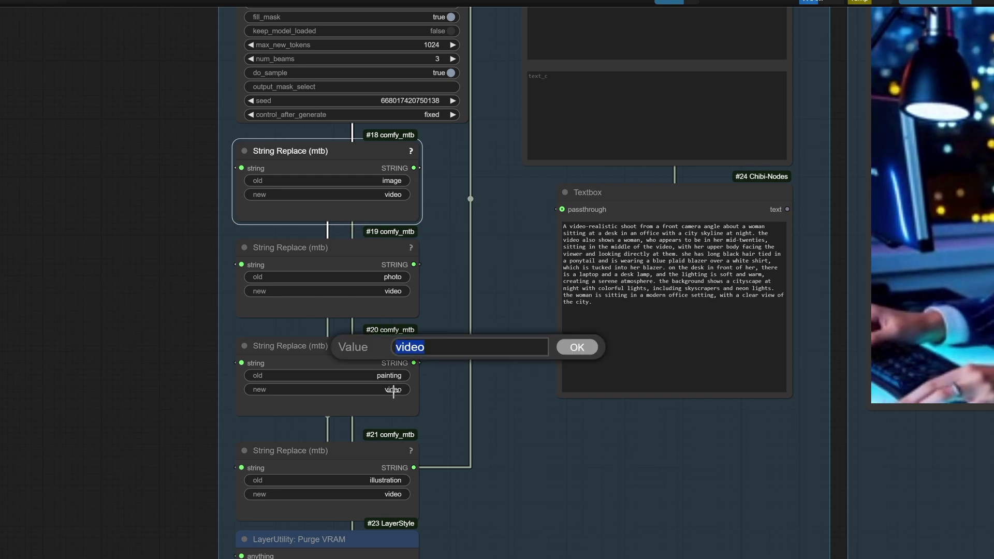
left_click(396, 495)
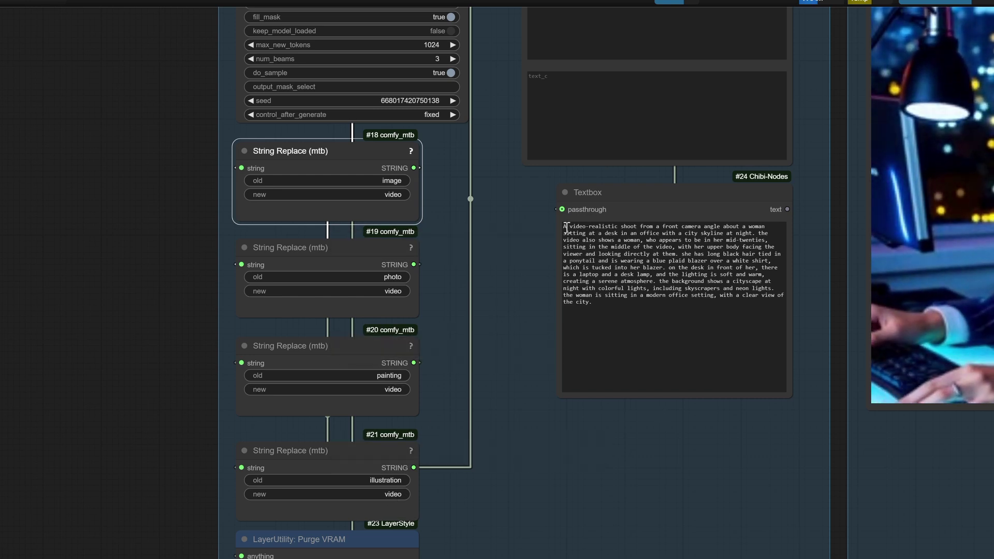
mouse_move(564, 227)
left_mouse_down()
mouse_move(647, 229)
mouse_move(718, 257)
mouse_move(745, 298)
mouse_move(743, 316)
mouse_move(690, 226)
mouse_move(567, 228)
left_mouse_up()
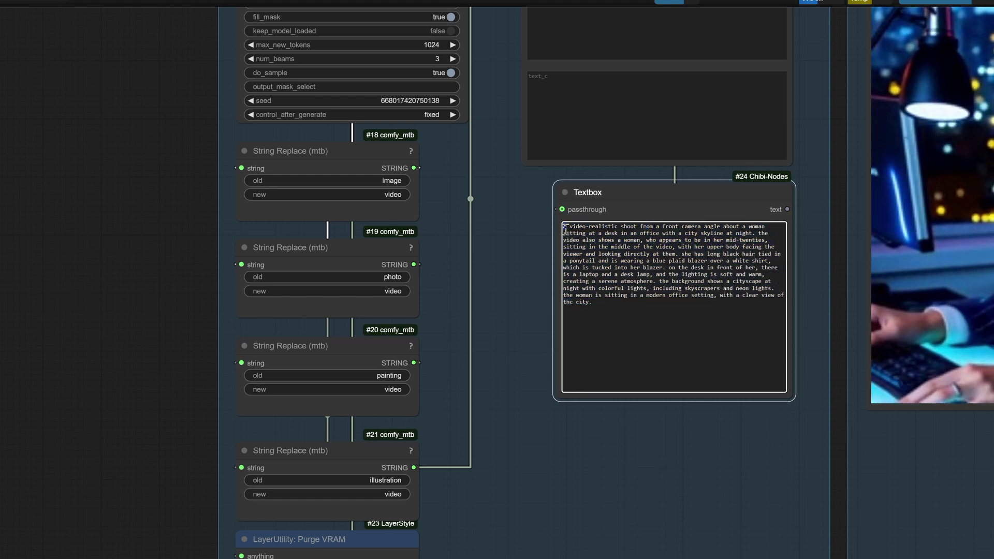
left_click_drag(505, 184, 457, 223)
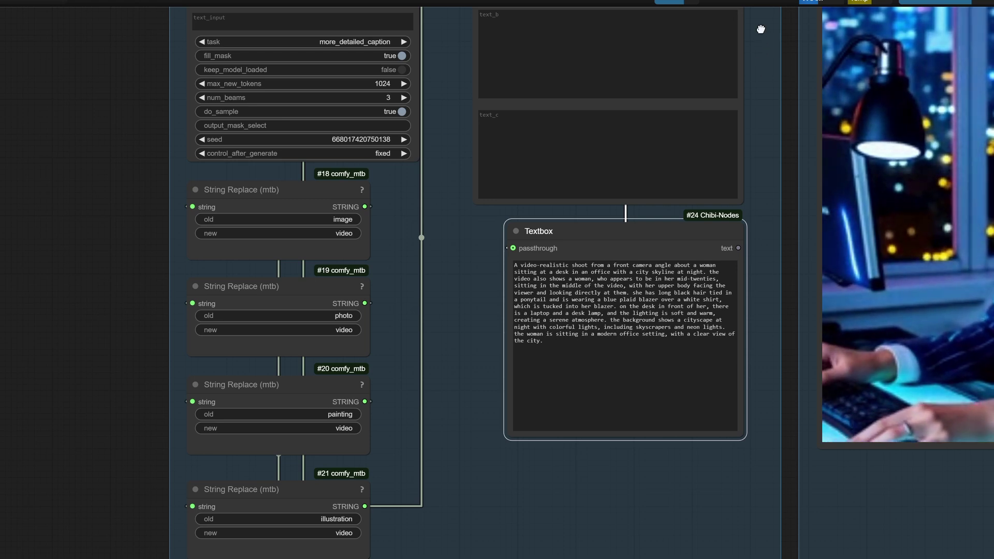
Pan over to the HunyuanVideo group and select the HunyuanVideo Encode node
left_click_drag(759, 31, 493, 399)
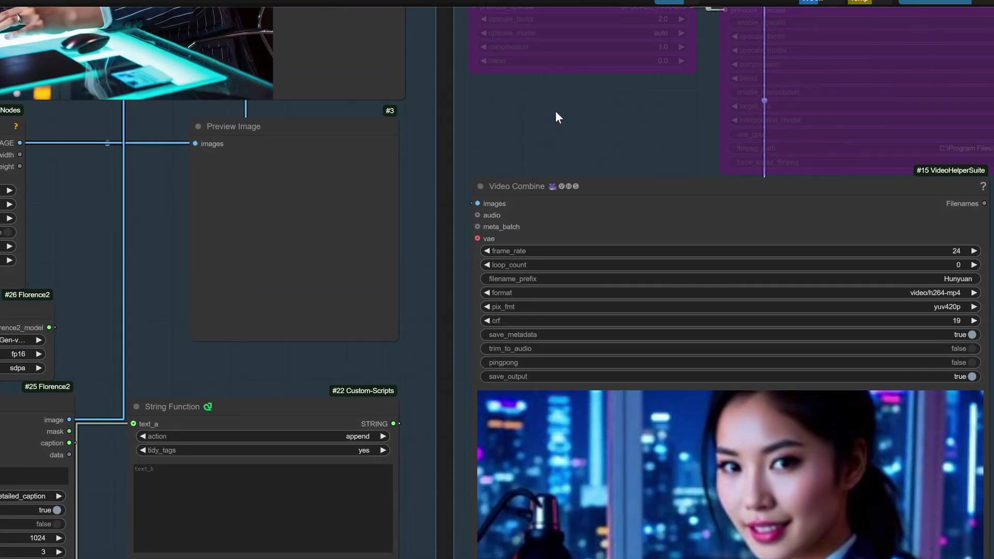
left_click_drag(557, 118, 494, 421)
scroll(497, 151, "up", 5)
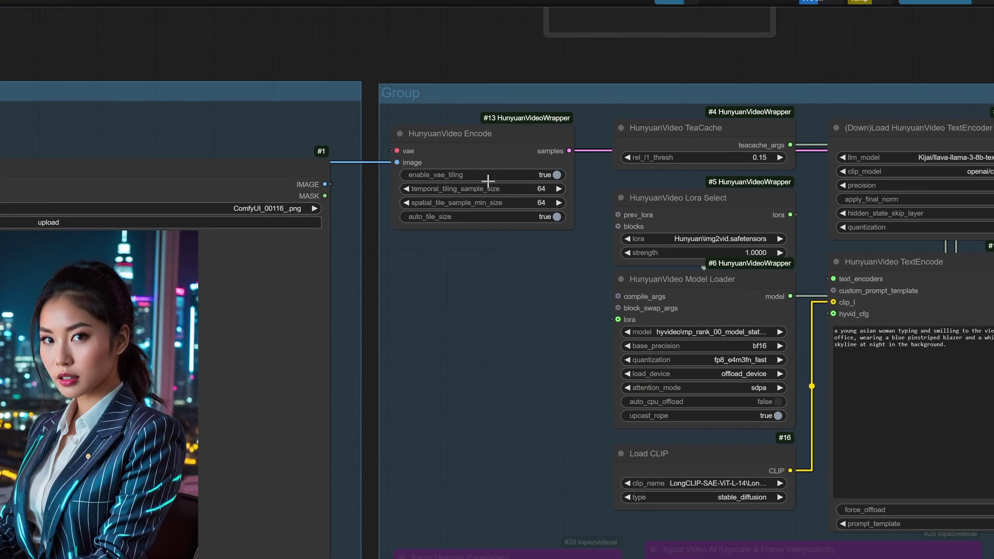
left_click(475, 133)
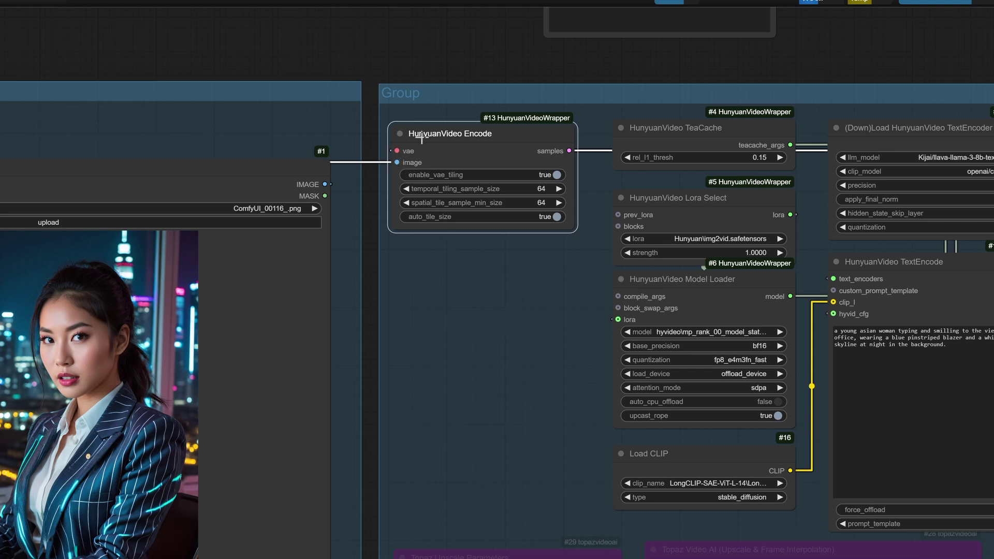
Pan across the group and zoom in on the HunyuanVideo Sampler
scroll(513, 333, "right", 4)
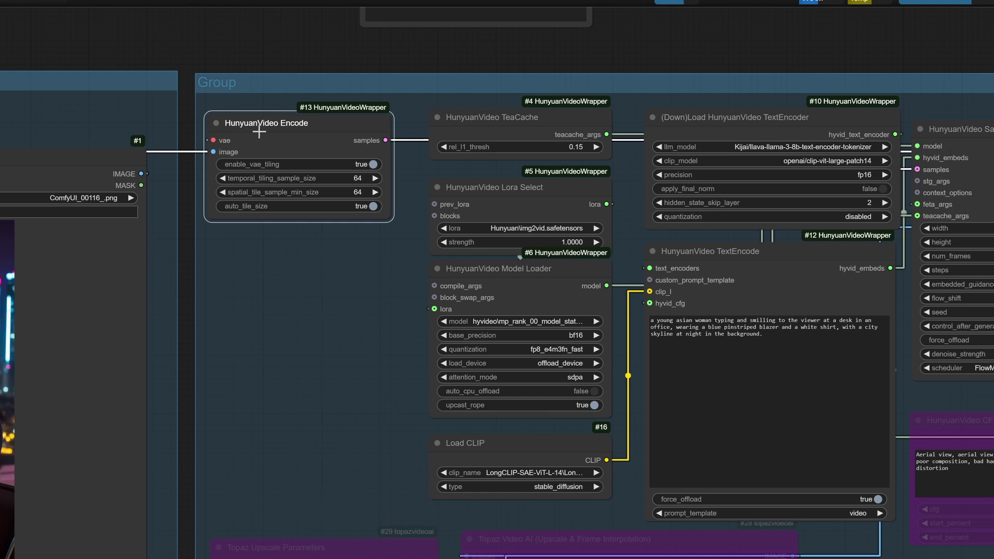
scroll(263, 300, "down", 3)
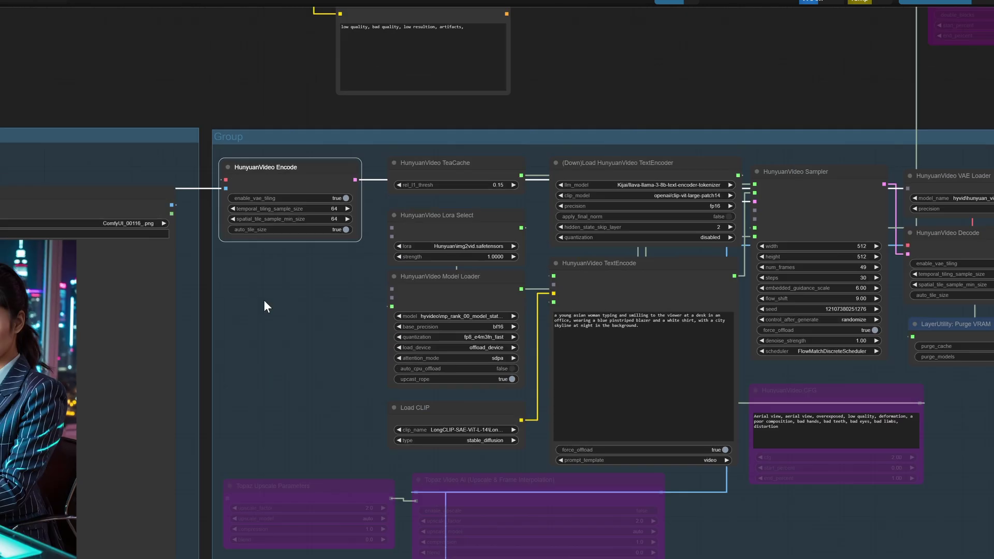
left_click_drag(263, 300, 184, 299)
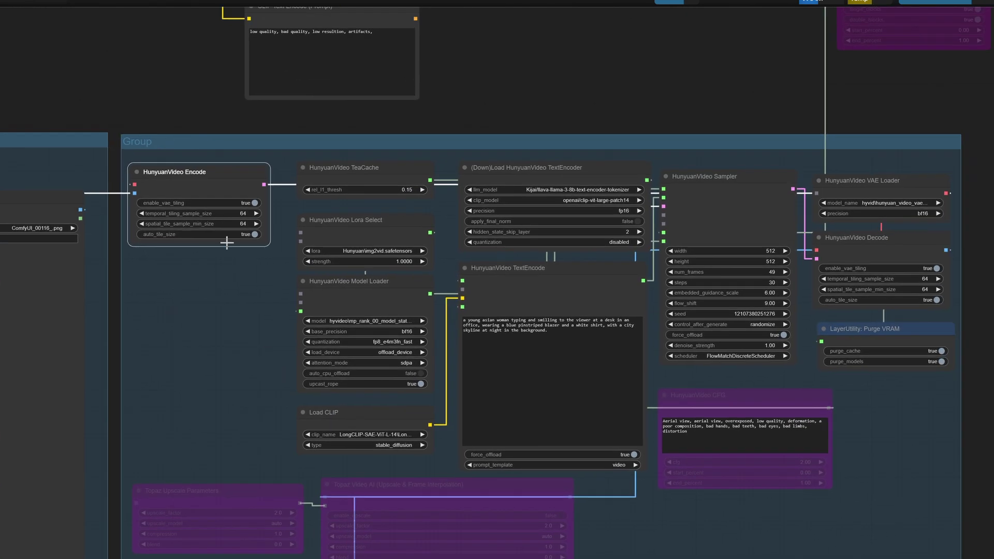
scroll(831, 138, "up", 4)
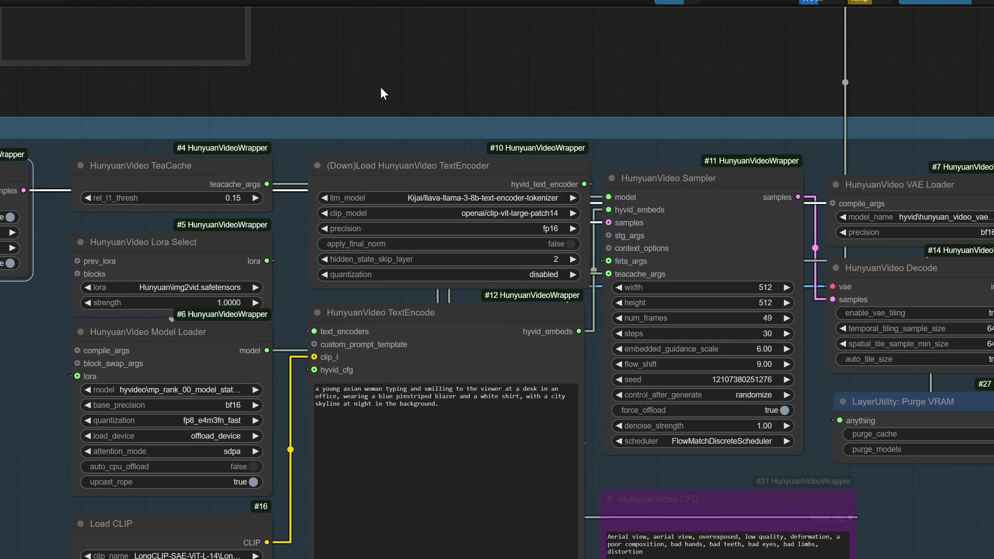
left_click_drag(396, 96, 418, 69)
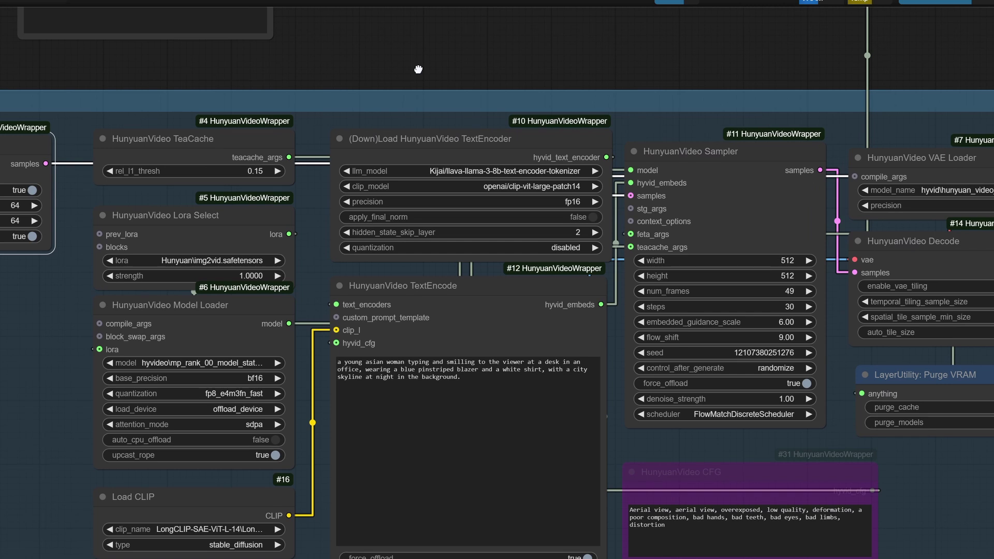
left_click_drag(418, 69, 388, 65)
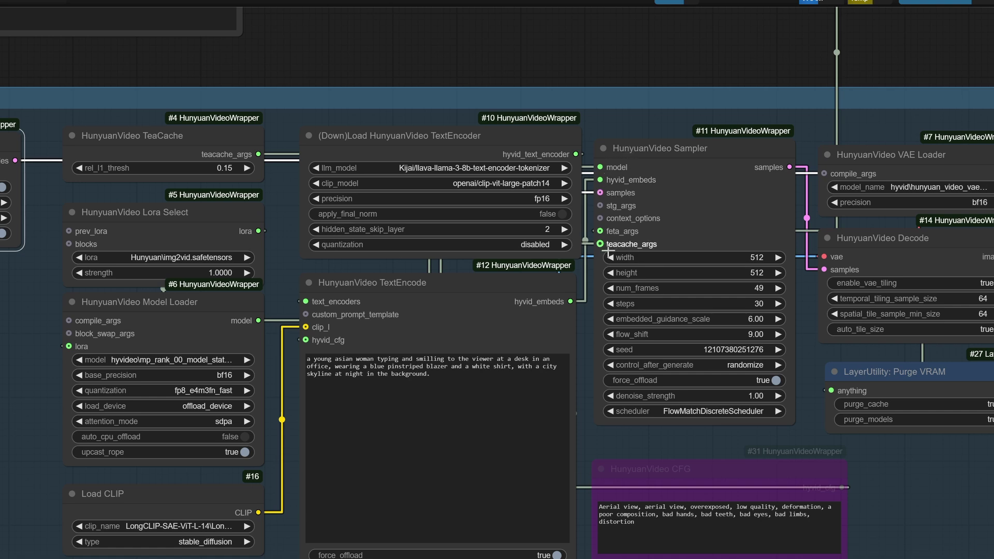
left_click_drag(240, 41, 519, 41)
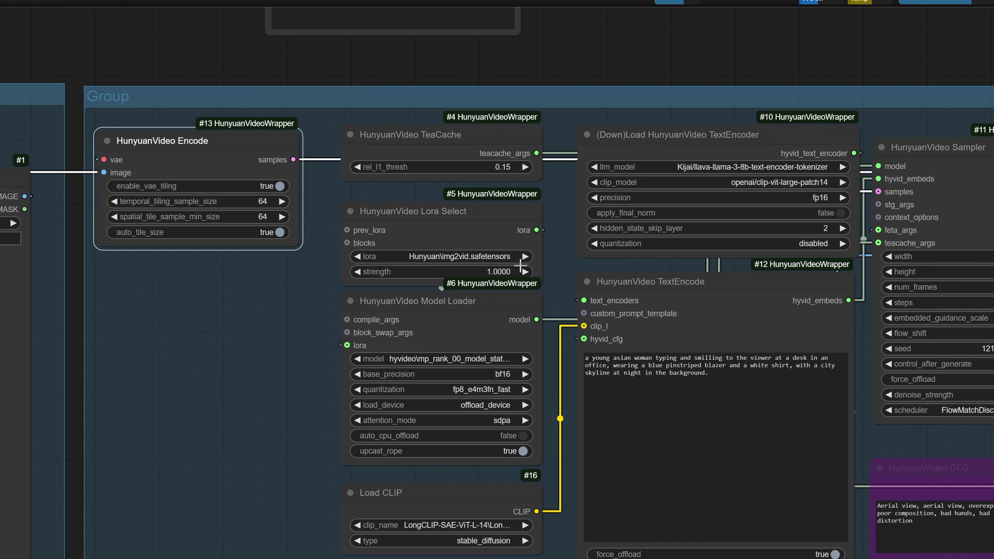
left_click(487, 259)
left_click(193, 431)
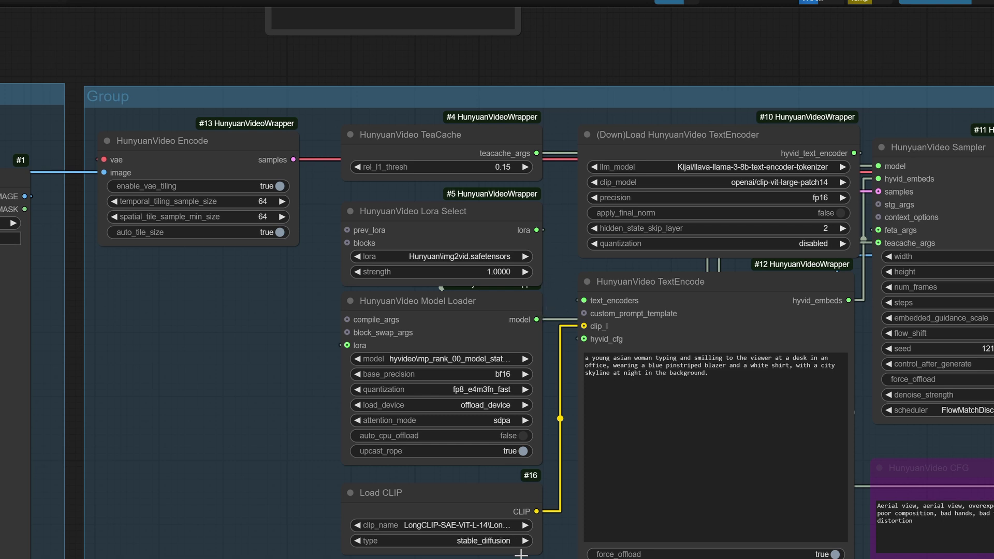
left_click_drag(890, 437, 802, 392)
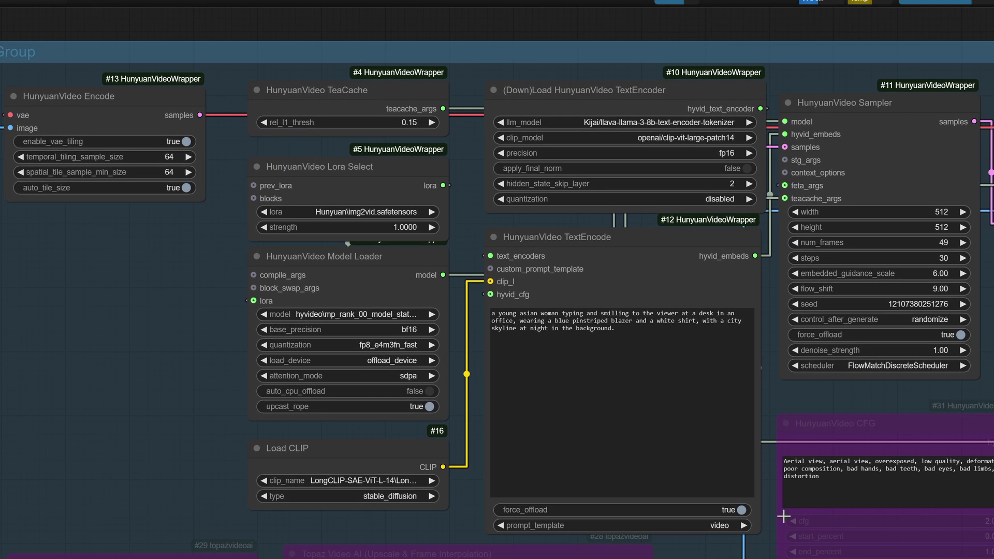
scroll(801, 391, "down", 5)
left_click_drag(881, 507, 872, 206)
scroll(730, 412, "up", 5)
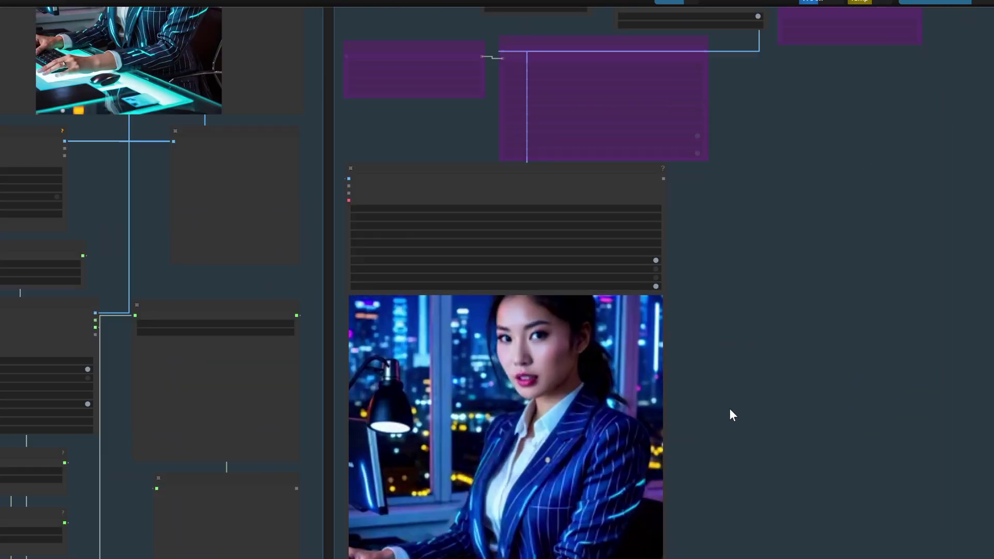
left_click_drag(489, 384, 482, 273)
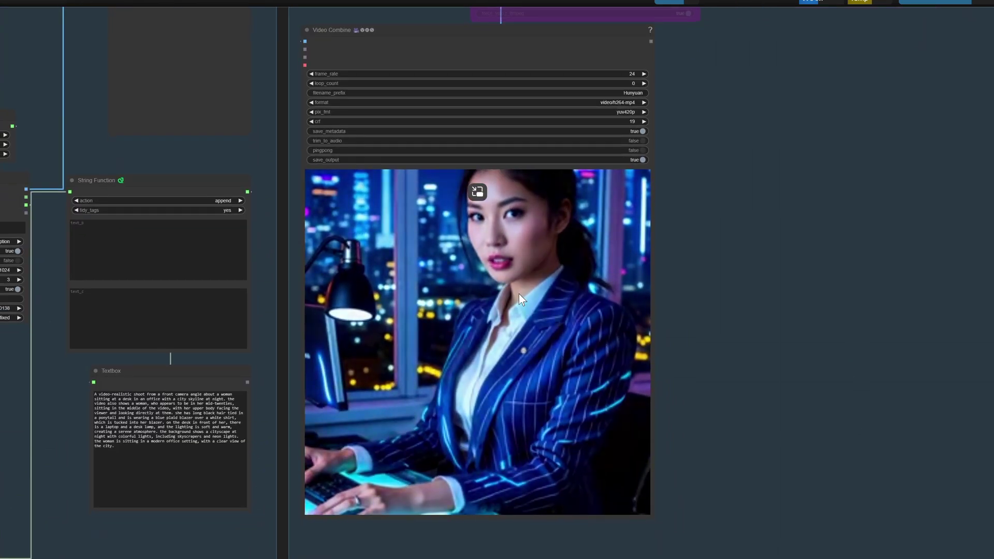
scroll(453, 422, "up", 4)
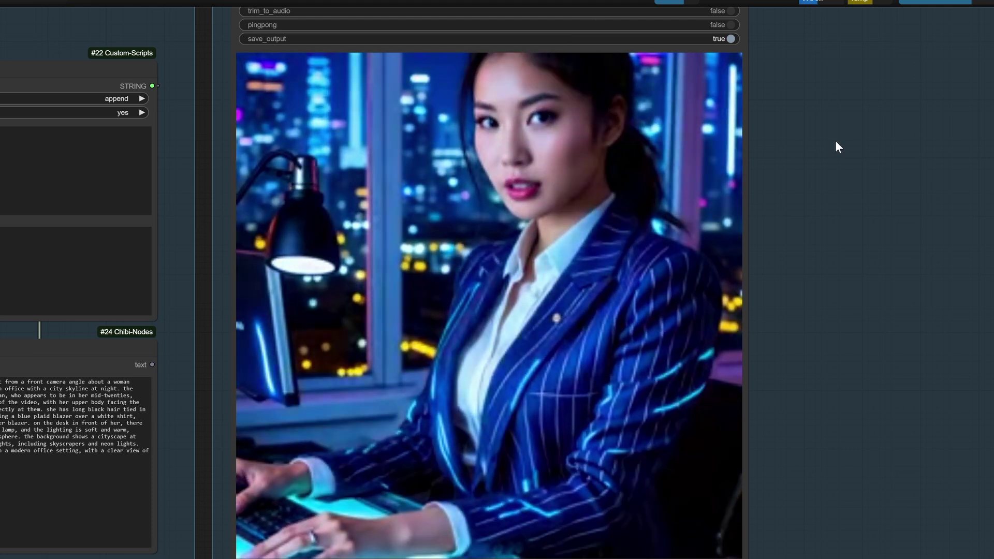
left_click_drag(872, 144, 865, 187)
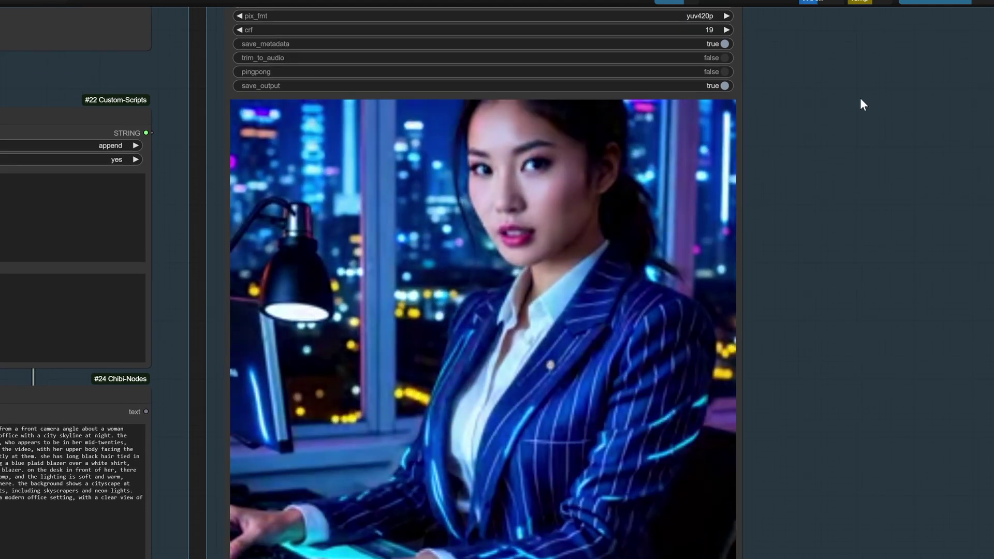
scroll(815, 166, "down", 2)
left_click_drag(814, 166, 855, 254)
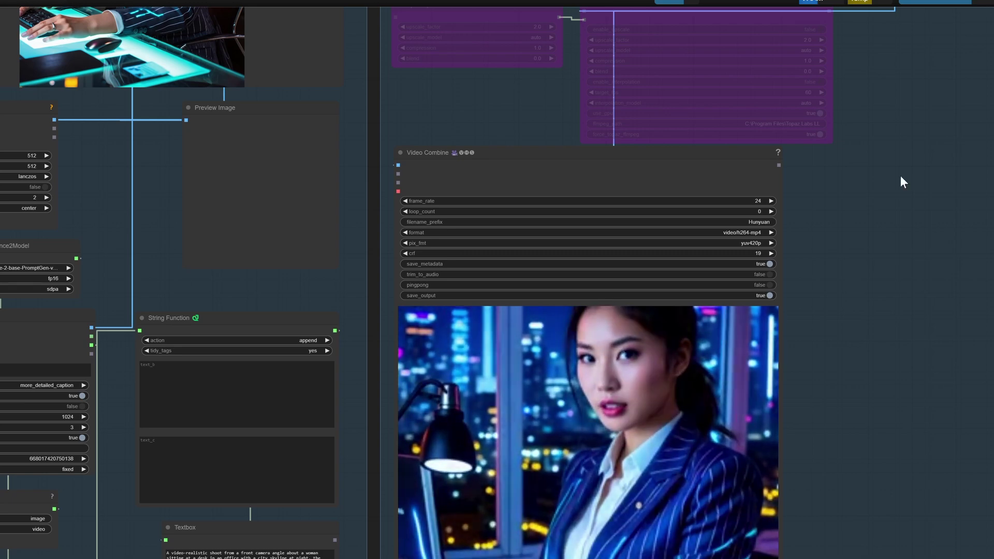
left_click_drag(913, 181, 802, 528)
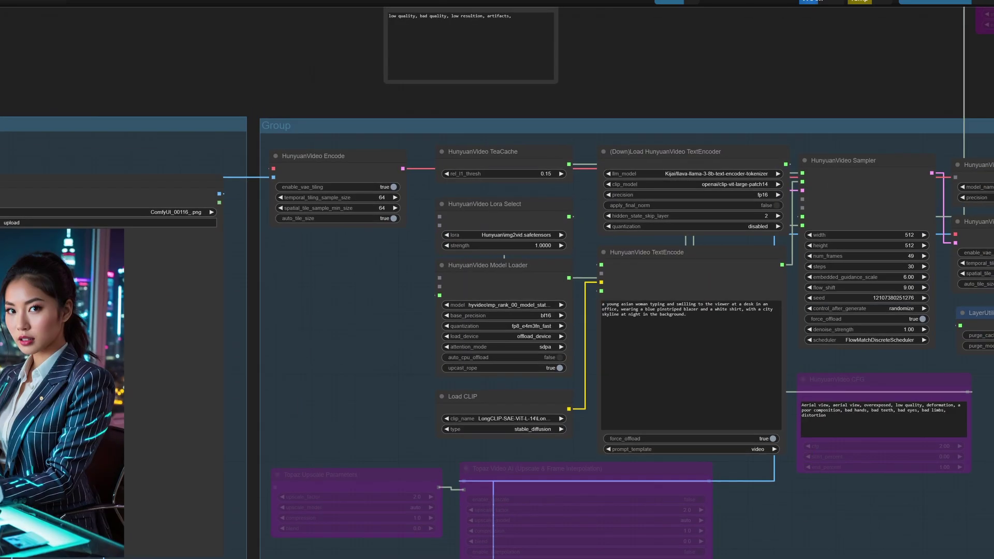
left_click_drag(991, 431, 865, 406)
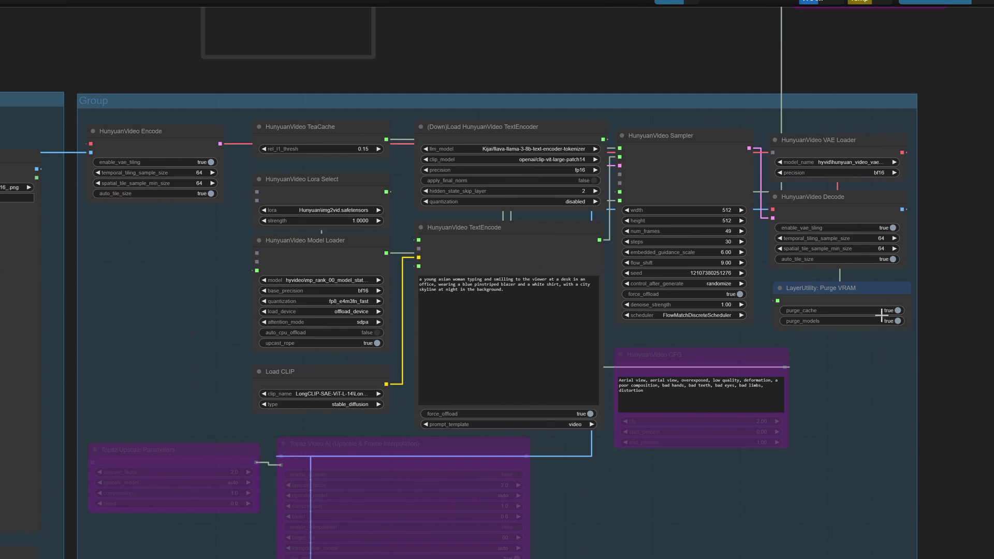
left_click(697, 127)
scroll(696, 130, "up", 5)
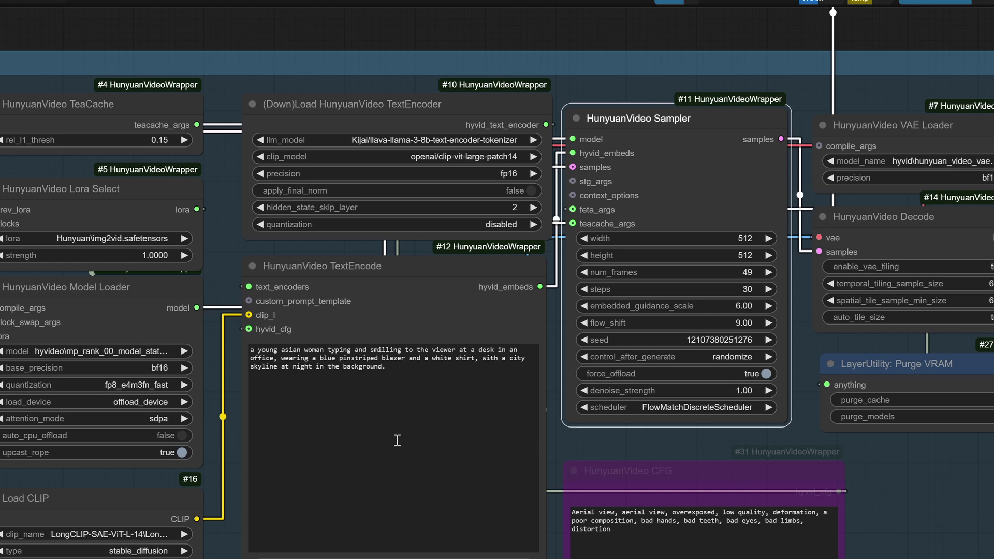
left_click(890, 127)
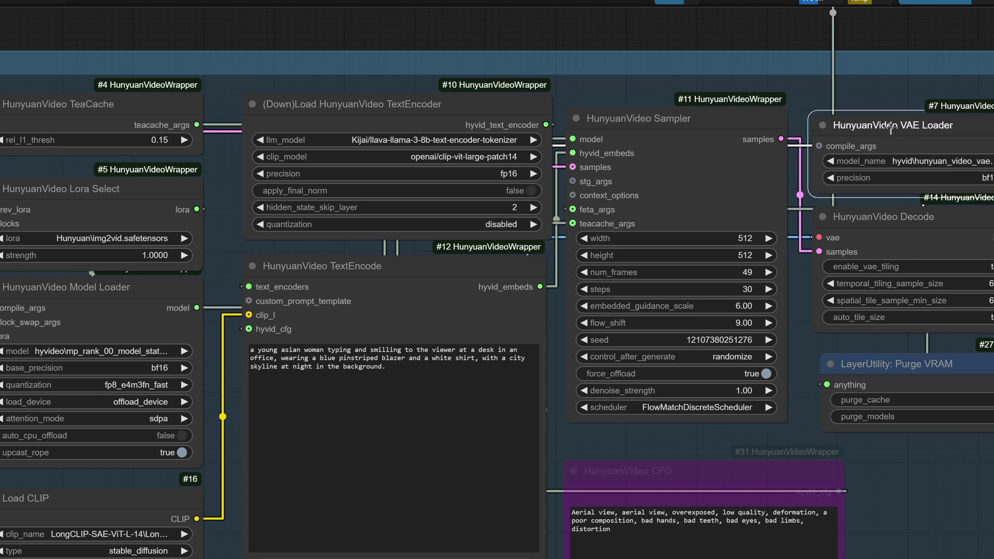
left_click(883, 224)
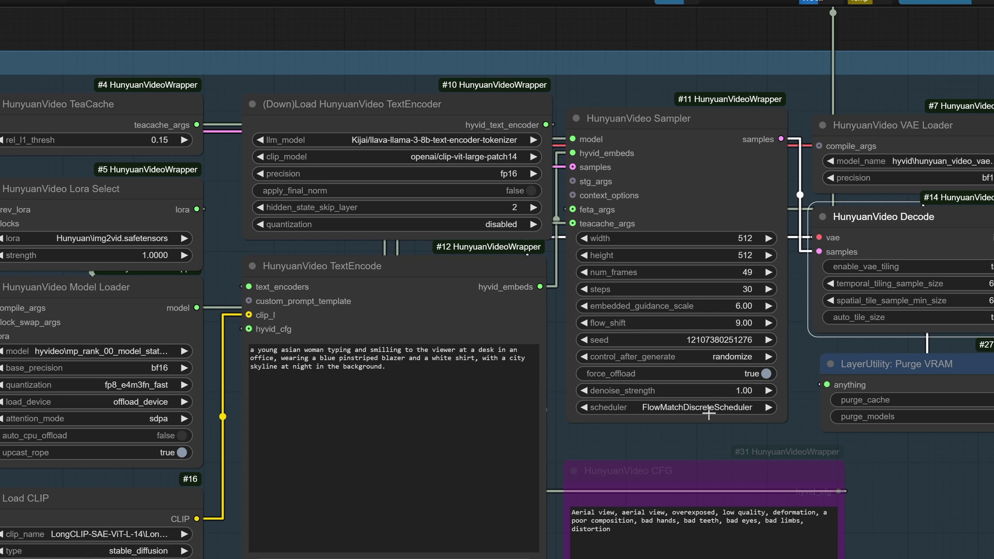
Pan the graph past Load Image and HunyuanVideo Encode to the HunyuanVideo Sampler
scroll(696, 433, "down", 5)
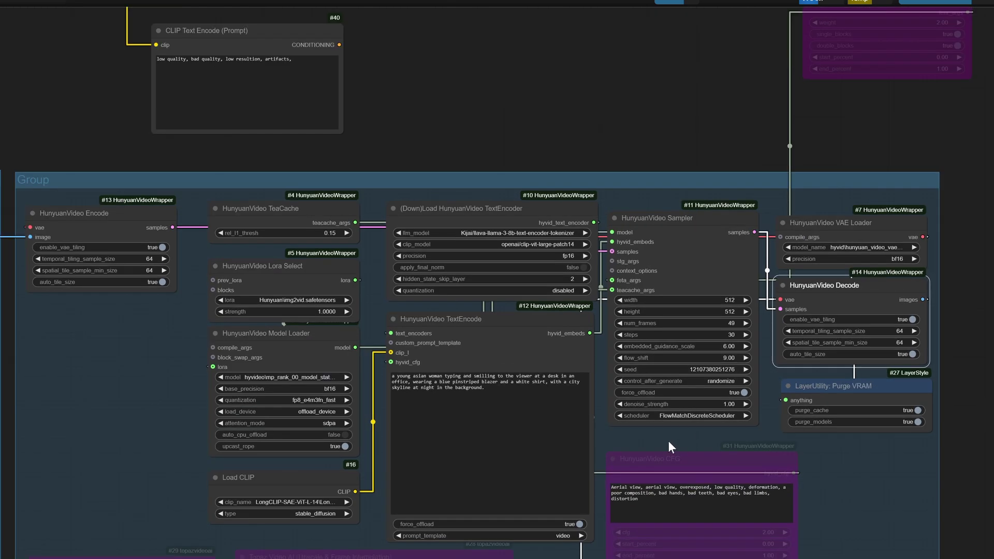
left_click_drag(669, 440, 706, 382)
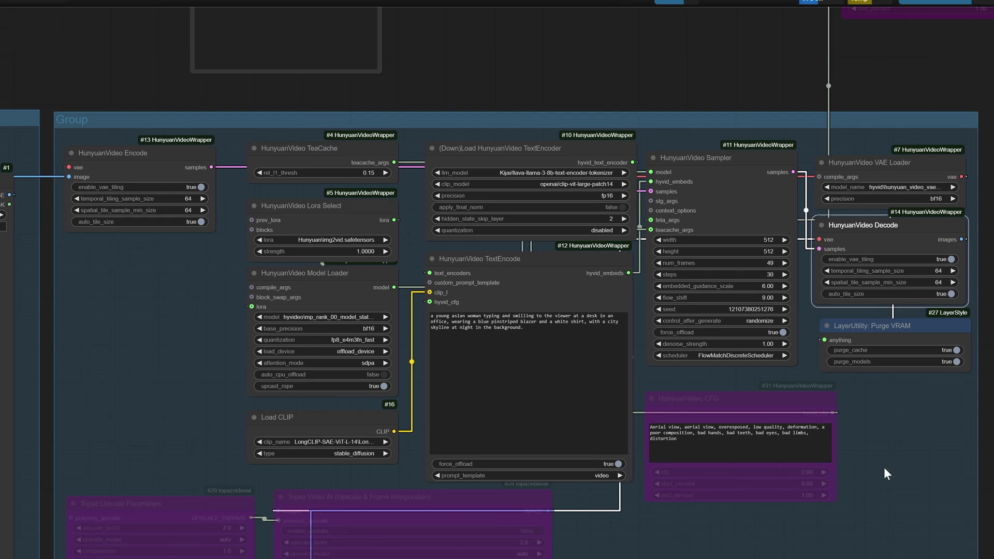
left_click_drag(913, 465, 926, 404)
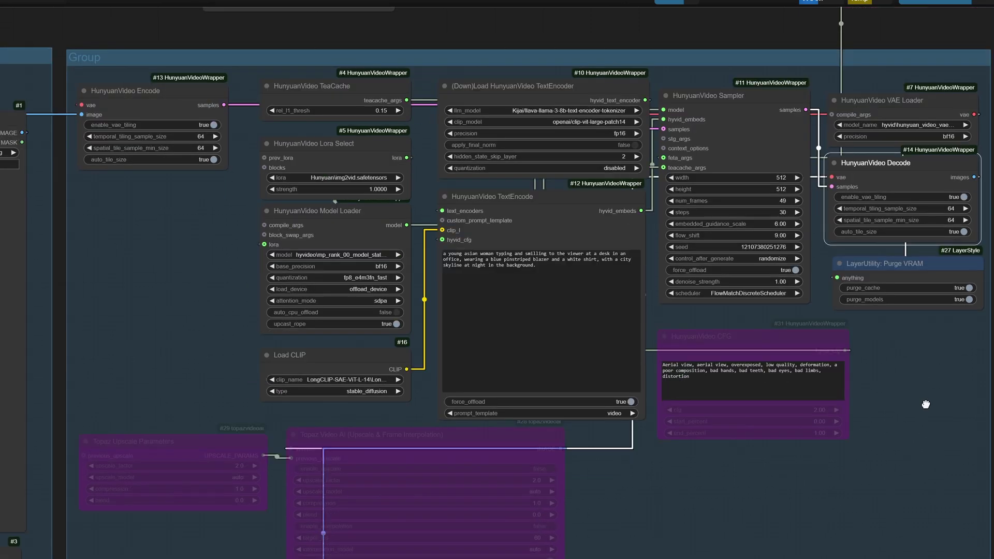
scroll(209, 412, "down", 5)
scroll(220, 331, "left", 5)
scroll(306, 207, "up", 4)
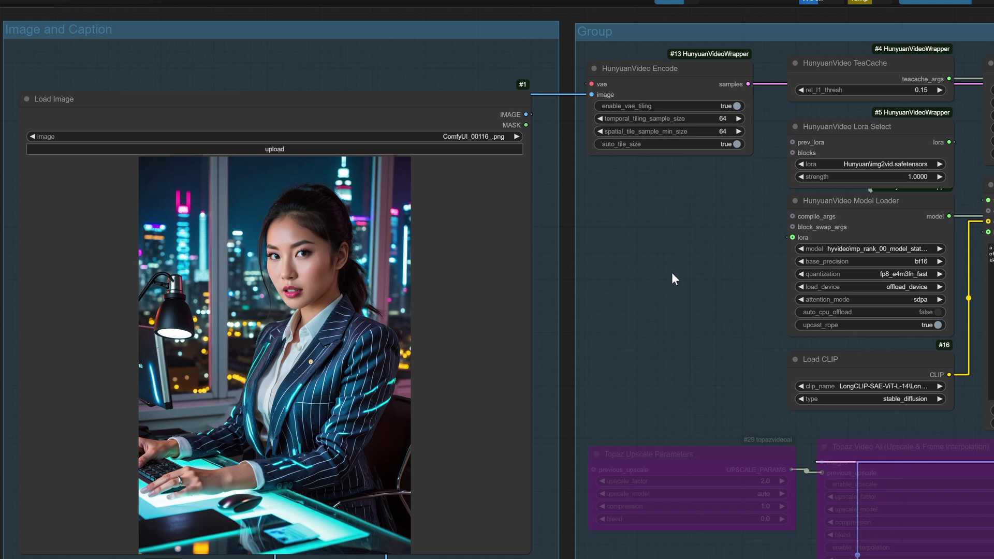
left_click_drag(678, 272, 590, 248)
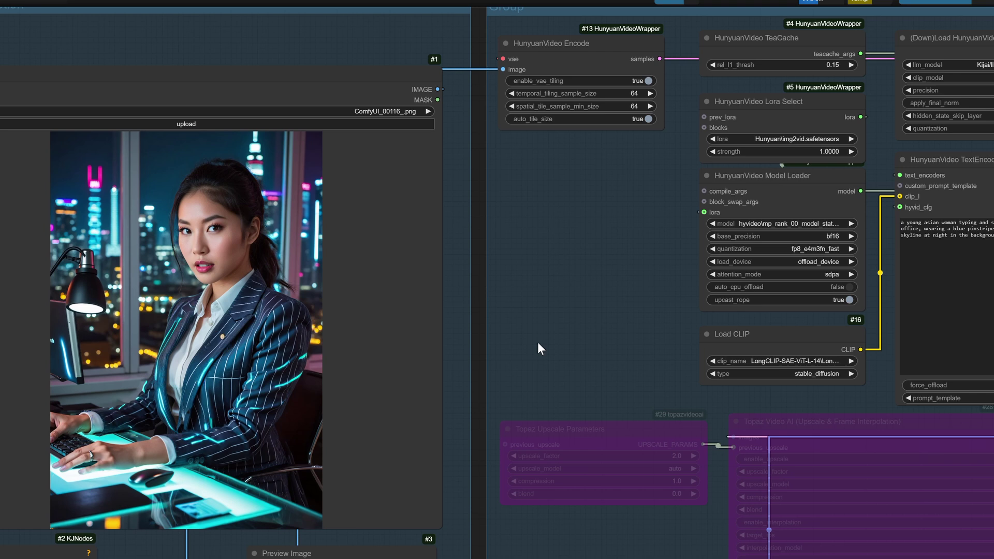
left_click_drag(537, 348, 421, 358)
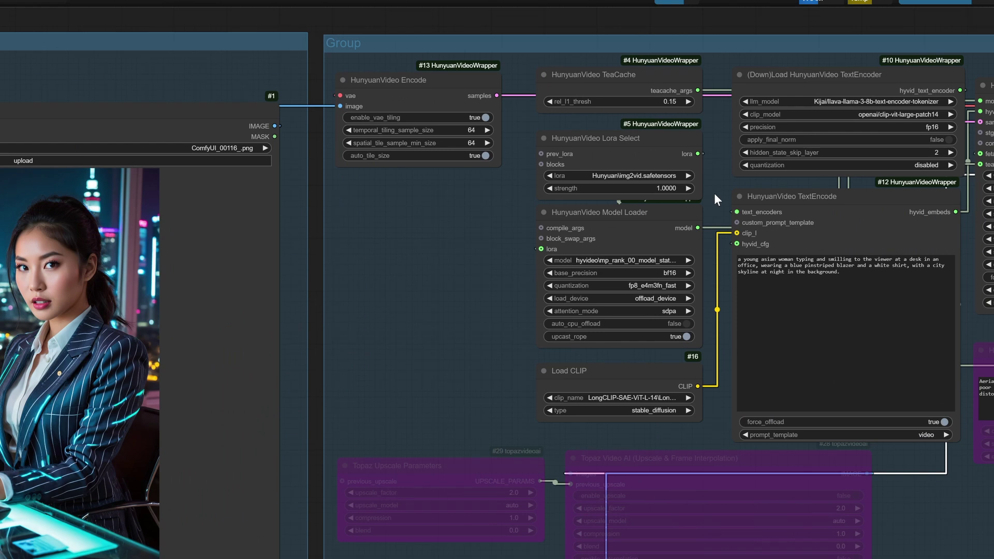
left_click_drag(716, 179, 471, 210)
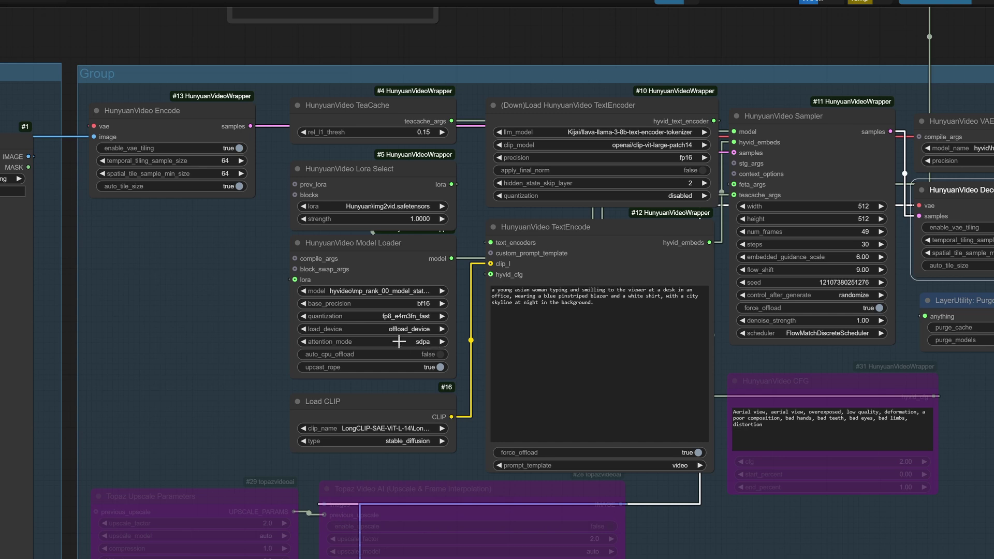
scroll(222, 343, "down", 2)
left_click_drag(215, 345, 262, 152)
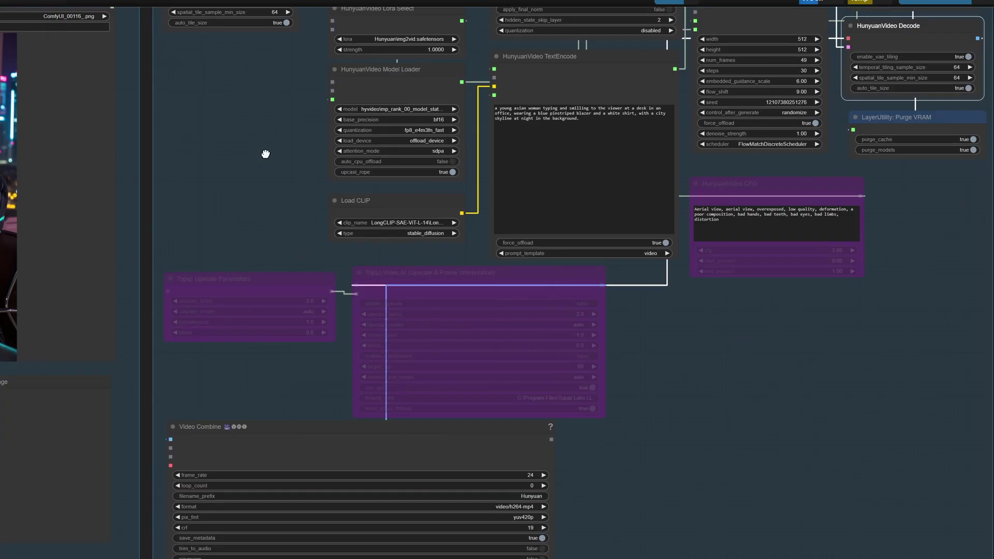
left_click_drag(280, 383, 382, 127)
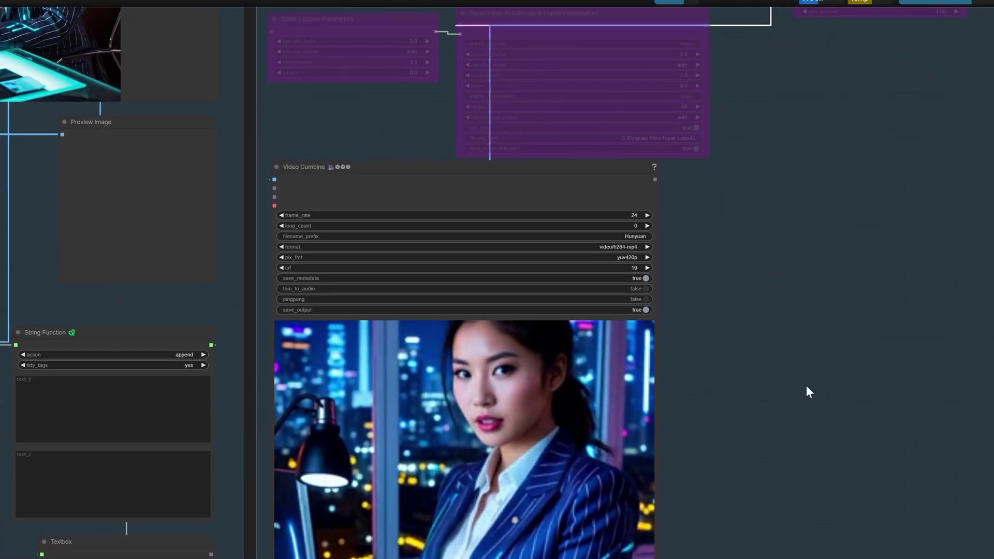
left_click_drag(775, 267, 815, 147)
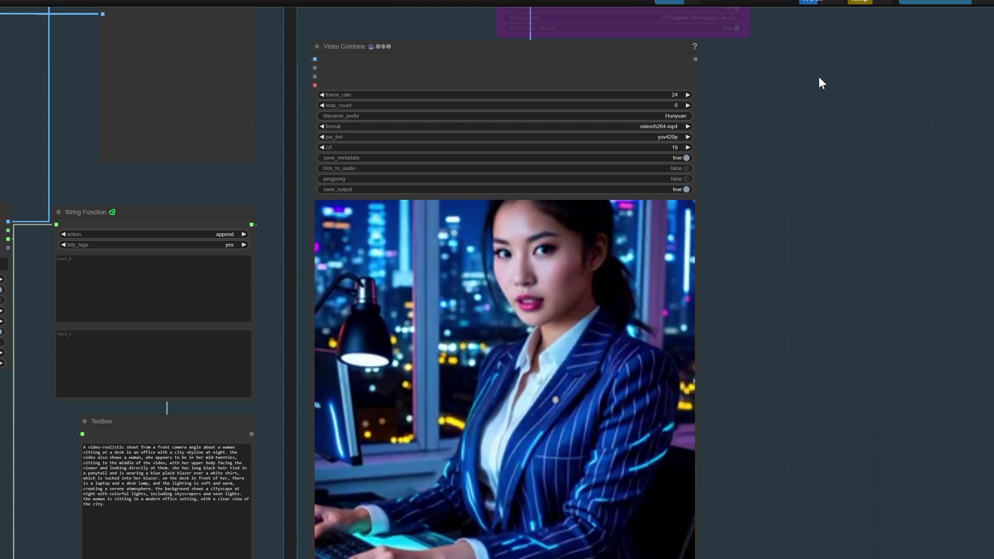
left_click_drag(818, 79, 749, 489)
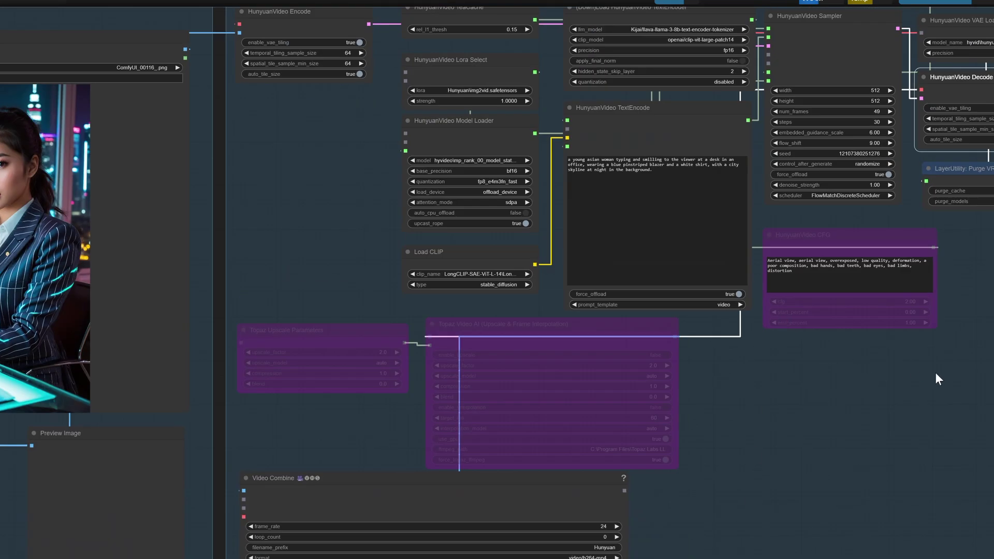
left_click_drag(919, 375, 894, 437)
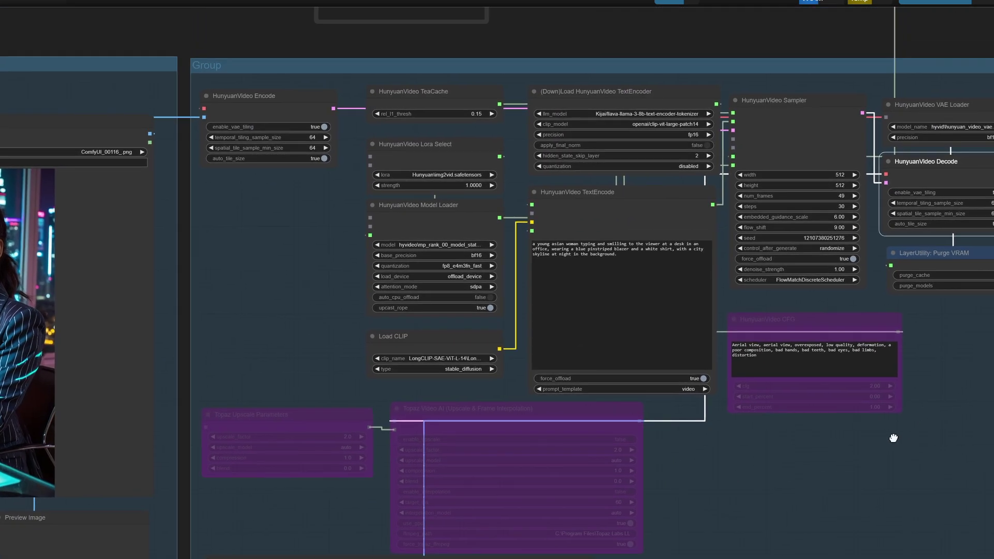
scroll(811, 510, "down", 4)
left_click_drag(812, 532, 909, 204)
left_click_drag(911, 395, 889, 246)
scroll(836, 414, "up", 3)
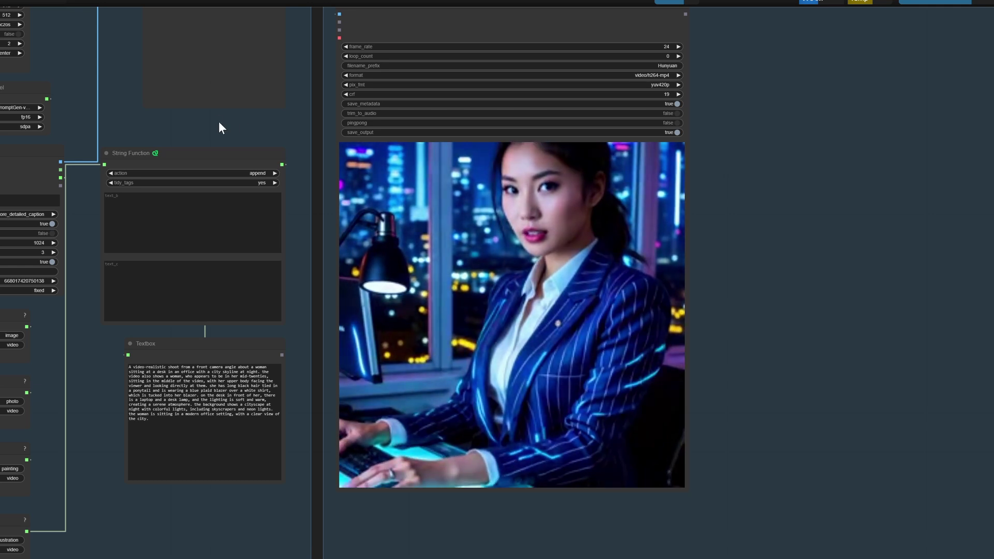
left_click_drag(219, 123, 301, 104)
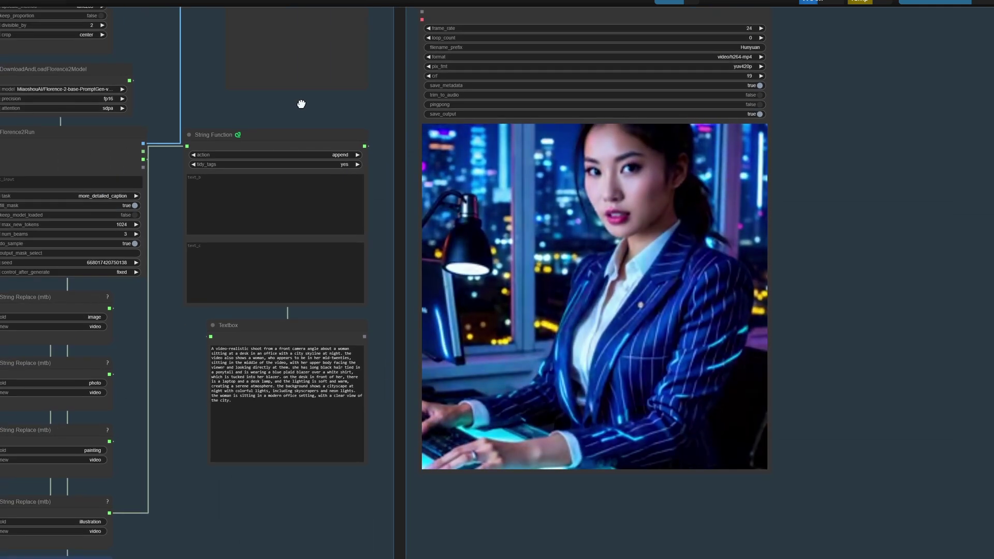
left_click_drag(301, 104, 357, 291)
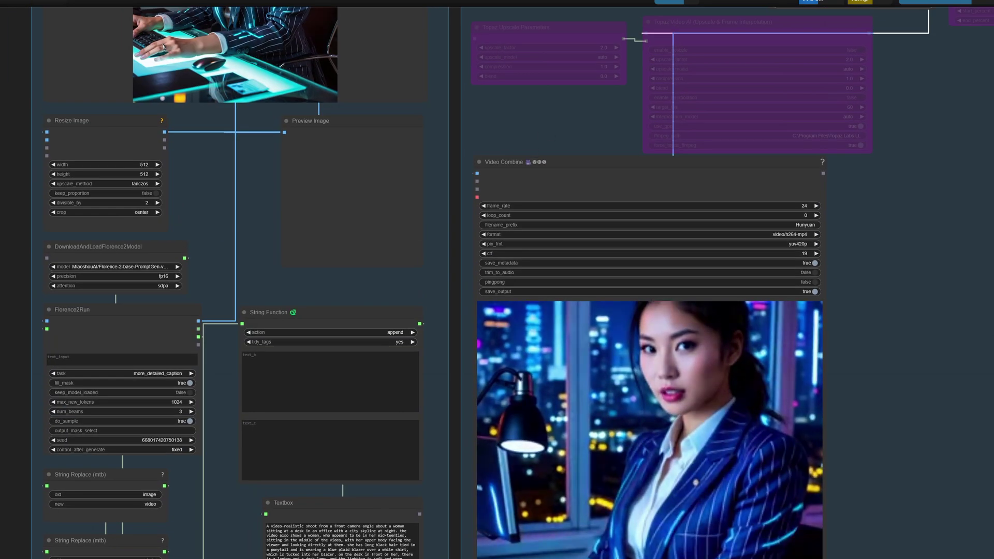
left_click_drag(976, 145, 880, 463)
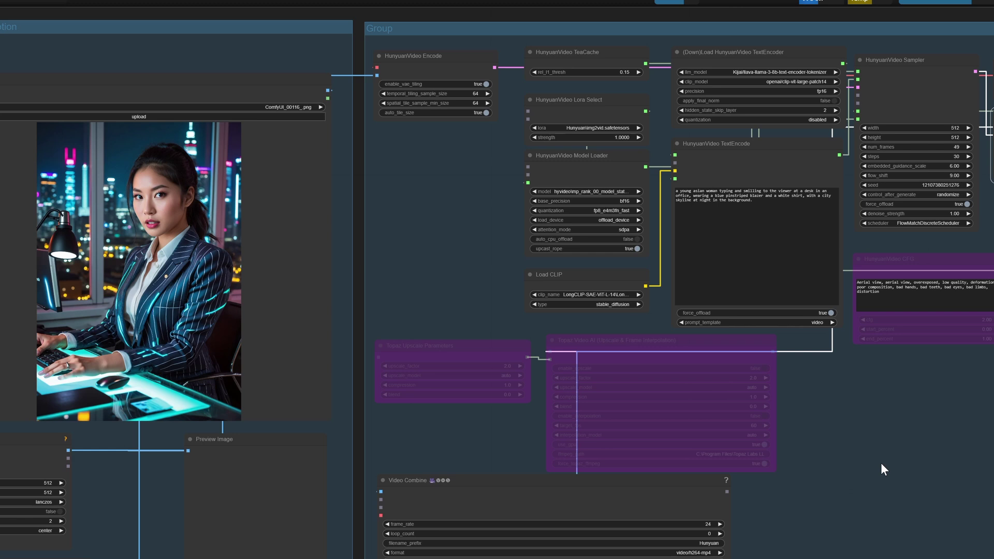
Zoom out and pan up to inspect the separate WaveSpeed Load Diffusion Model nodes
scroll(880, 462, "down", 1)
left_click_drag(880, 463, 835, 415)
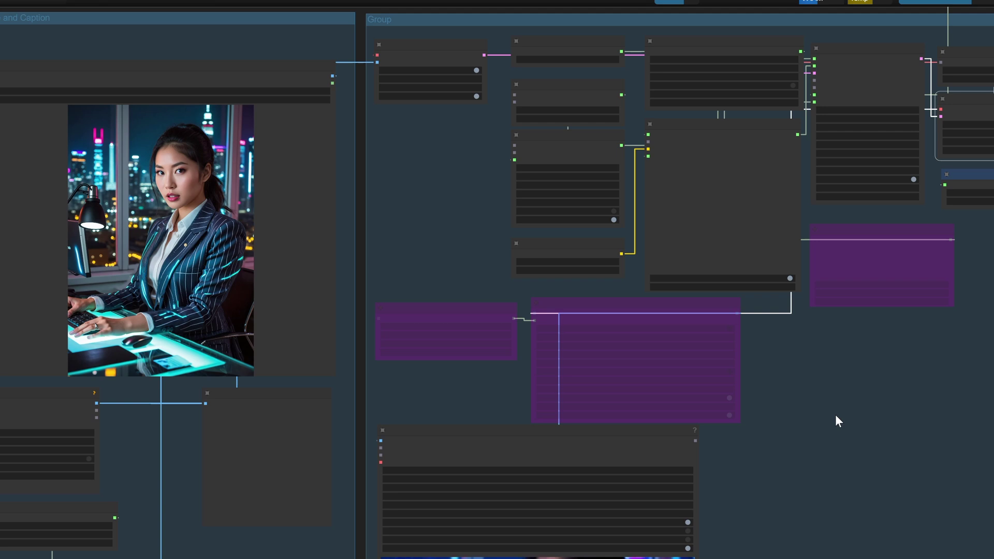
scroll(835, 414, "down", 1)
scroll(838, 403, "down", 3)
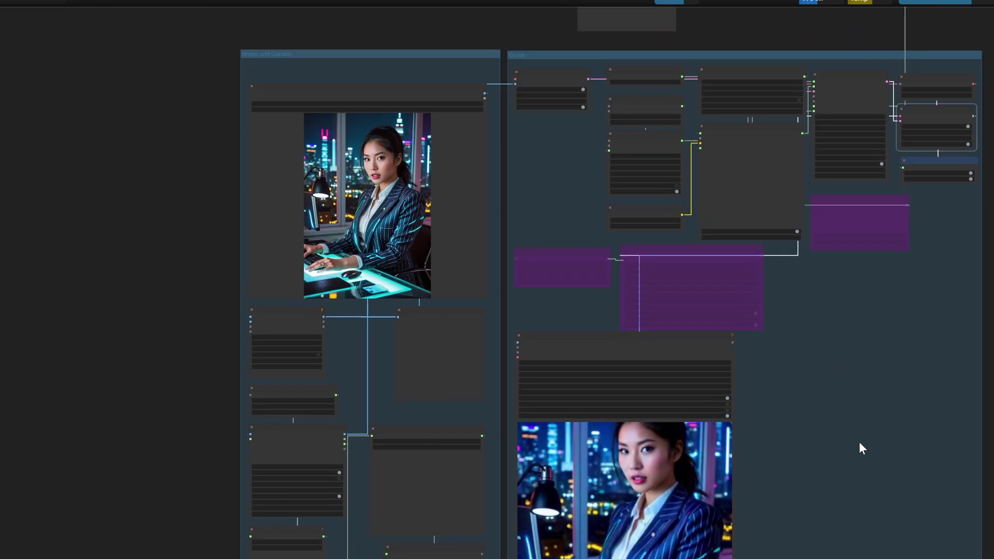
left_click_drag(859, 448, 859, 410)
scroll(865, 450, "down", 2)
left_click_drag(865, 450, 836, 408)
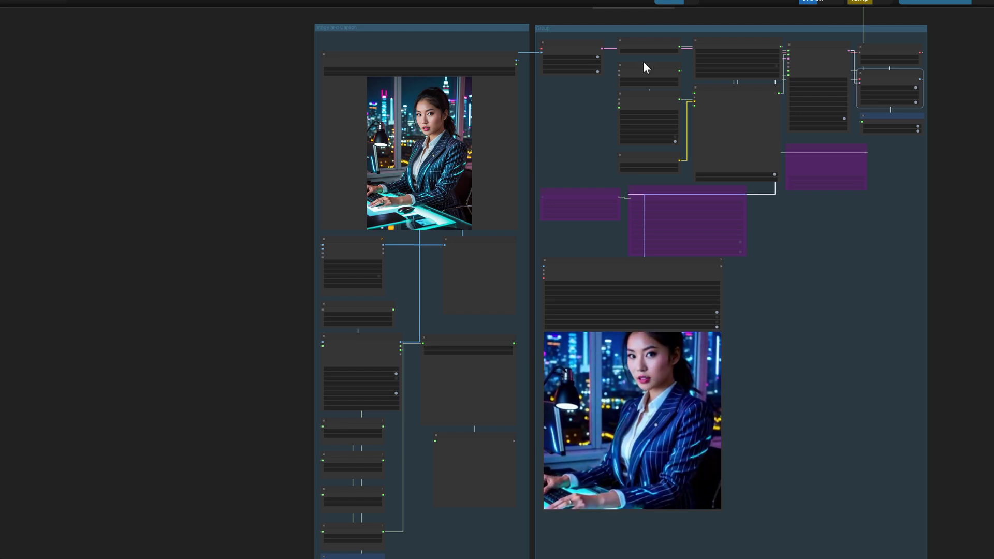
left_click_drag(867, 222, 844, 418)
scroll(745, 120, "up", 6)
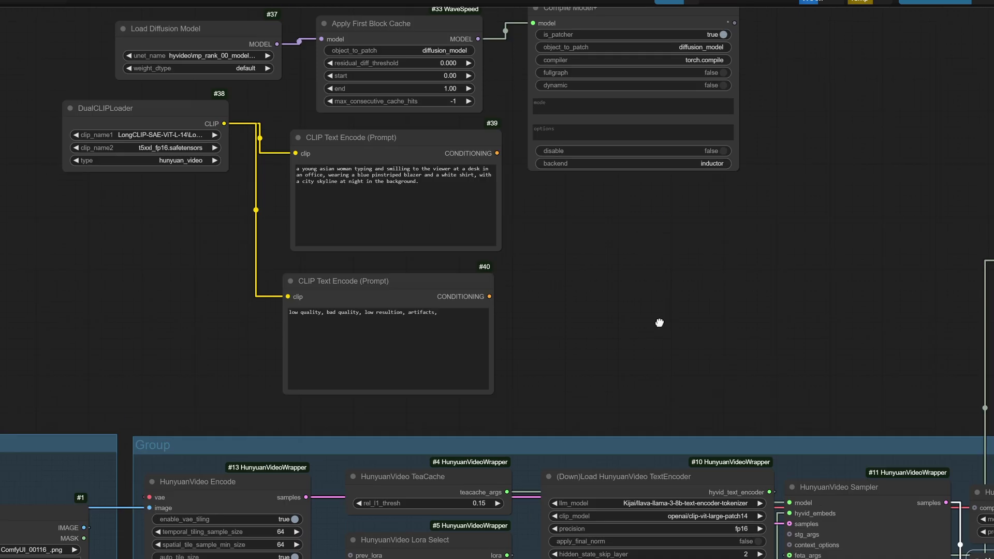
Return to the HunyuanVideo row and zoom in on the bypassed Topaz upscale nodes
left_click_drag(659, 322, 661, 337)
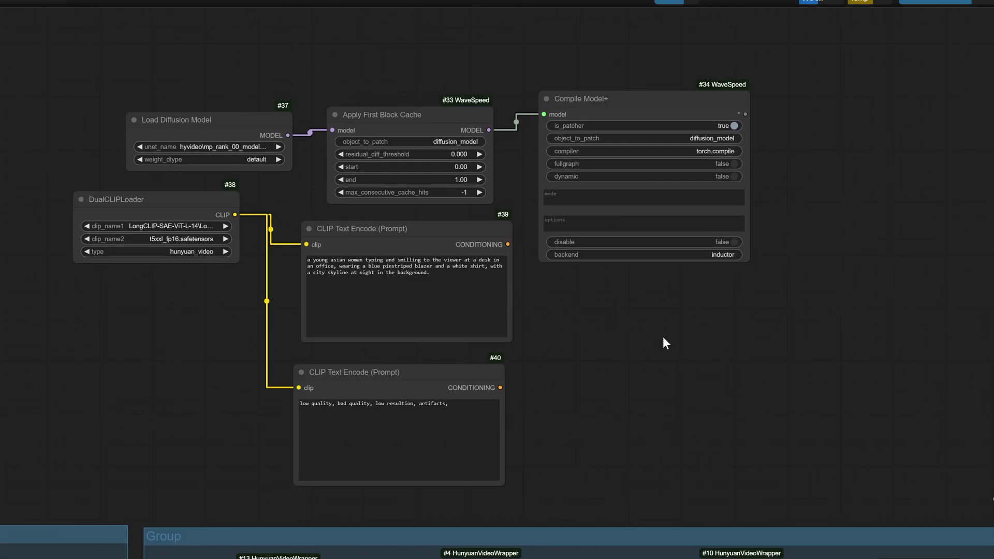
scroll(650, 395, "down", 3)
left_click_drag(674, 394, 721, 151)
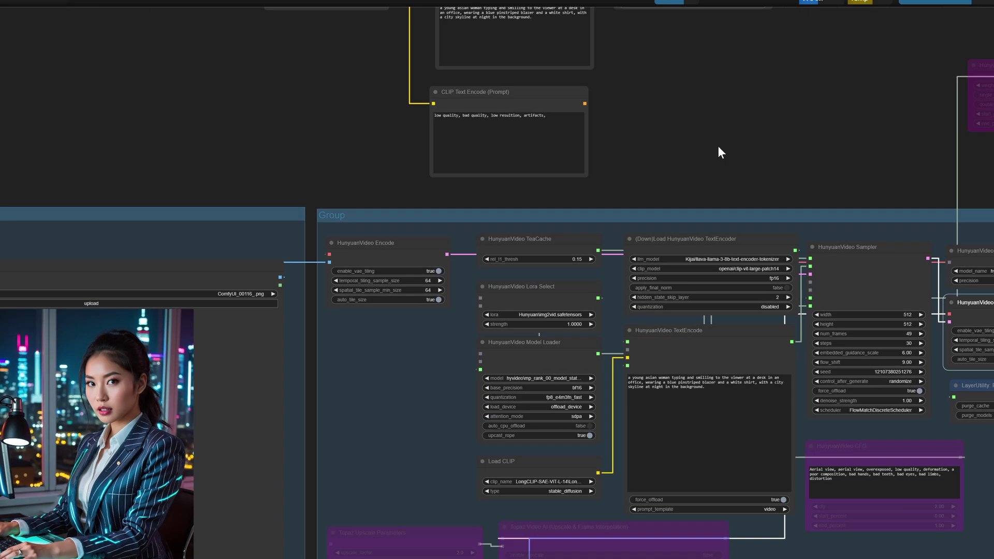
left_click_drag(442, 518, 442, 321)
scroll(417, 235, "up", 3)
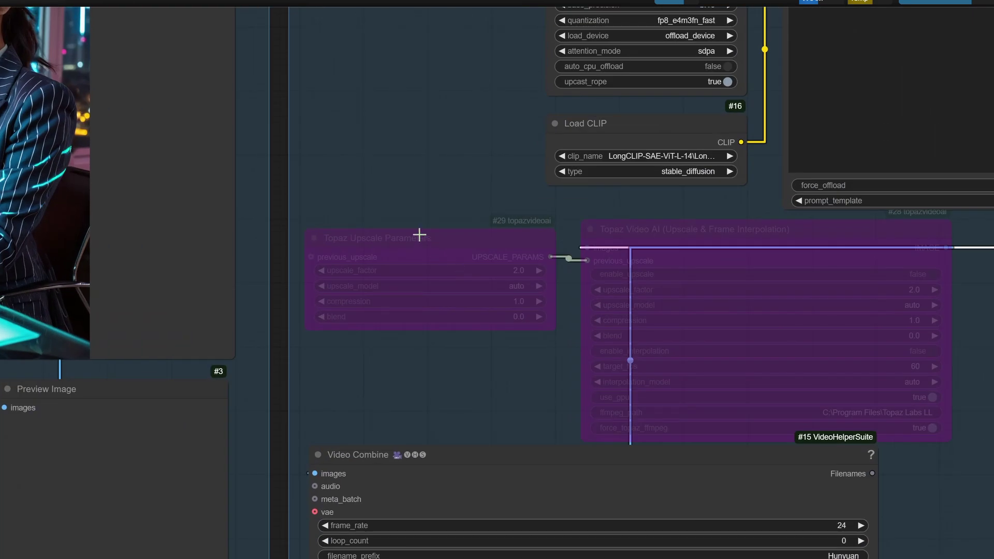
left_click(419, 234)
key("ctrl+b")
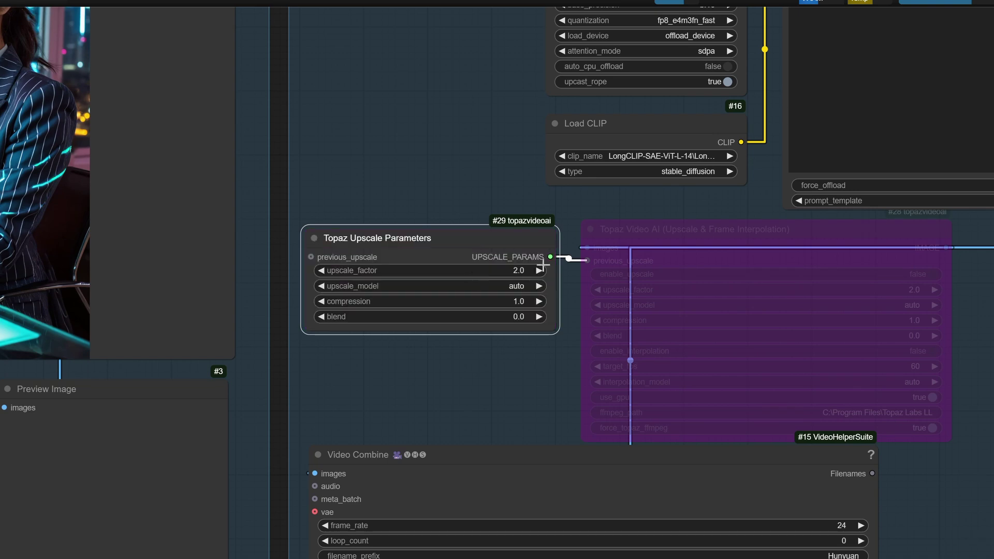
left_click(718, 224)
key("ctrl+b")
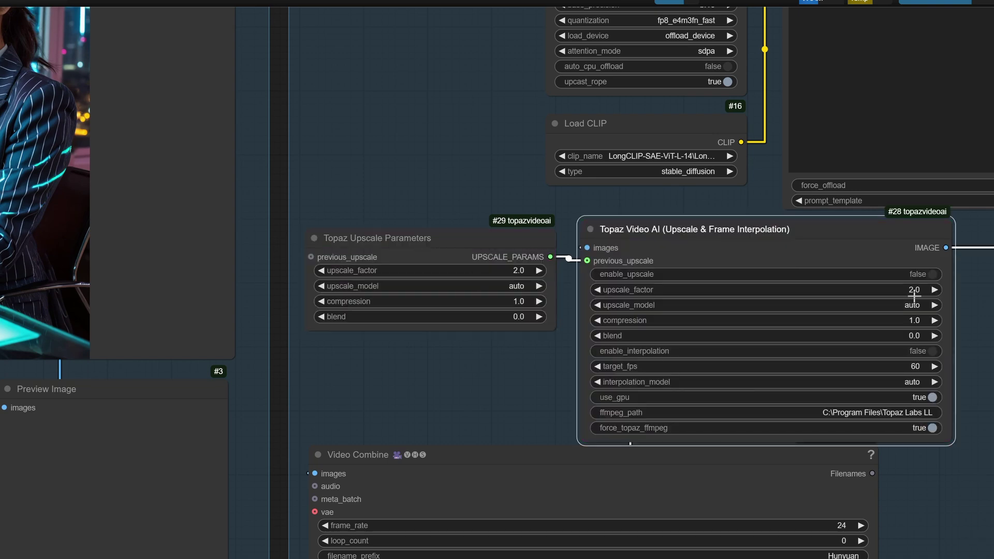
key("ctrl+b")
left_click(435, 237)
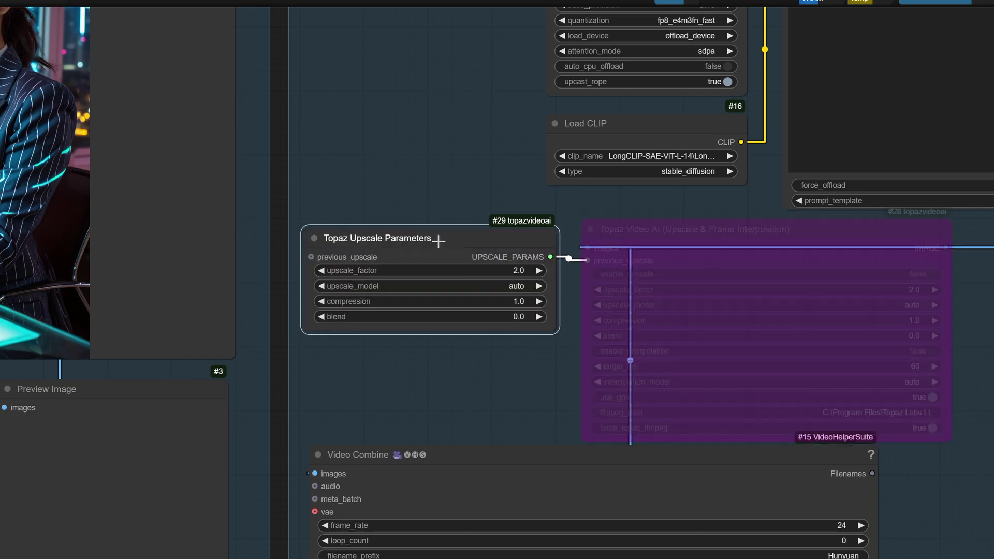
key("ctrl+b")
scroll(438, 242, "down", 2)
scroll(439, 241, "down", 3)
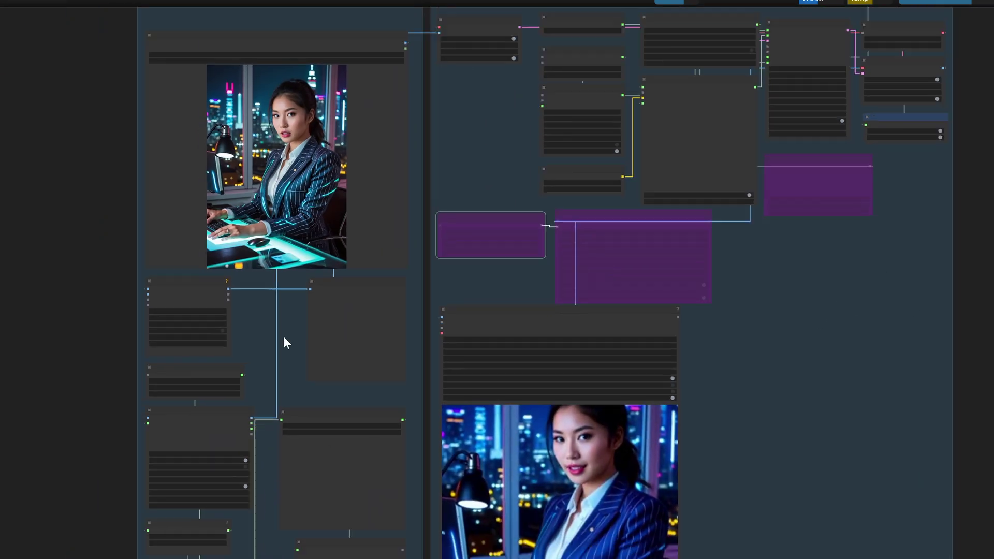
scroll(284, 338, "up", 7)
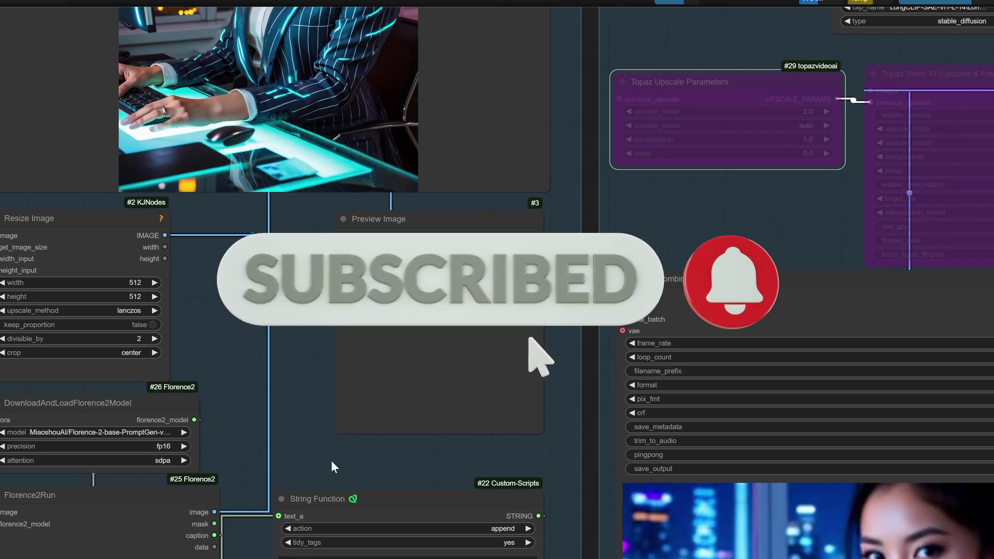
left_click_drag(333, 466, 504, 102)
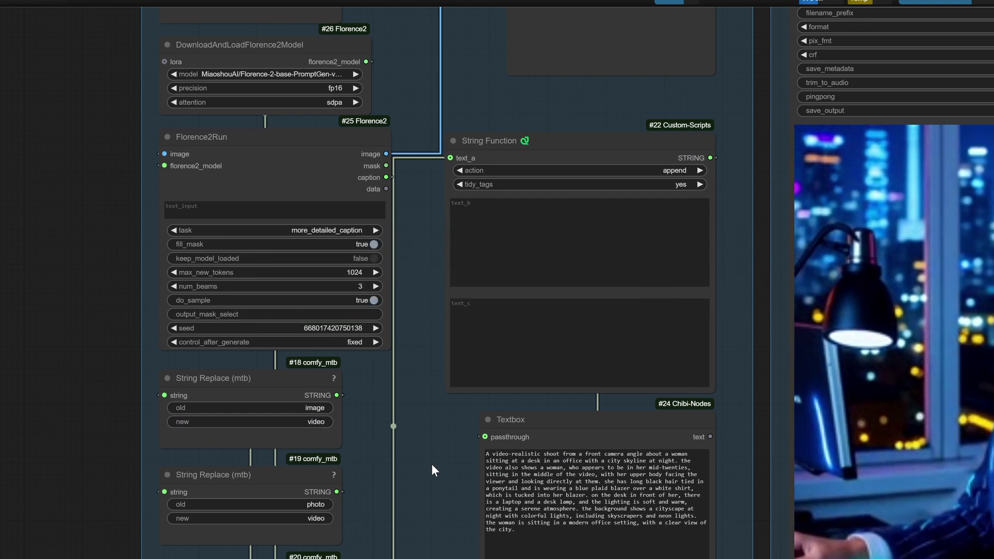
left_click_drag(431, 464, 424, 351)
scroll(422, 371, "down", 4)
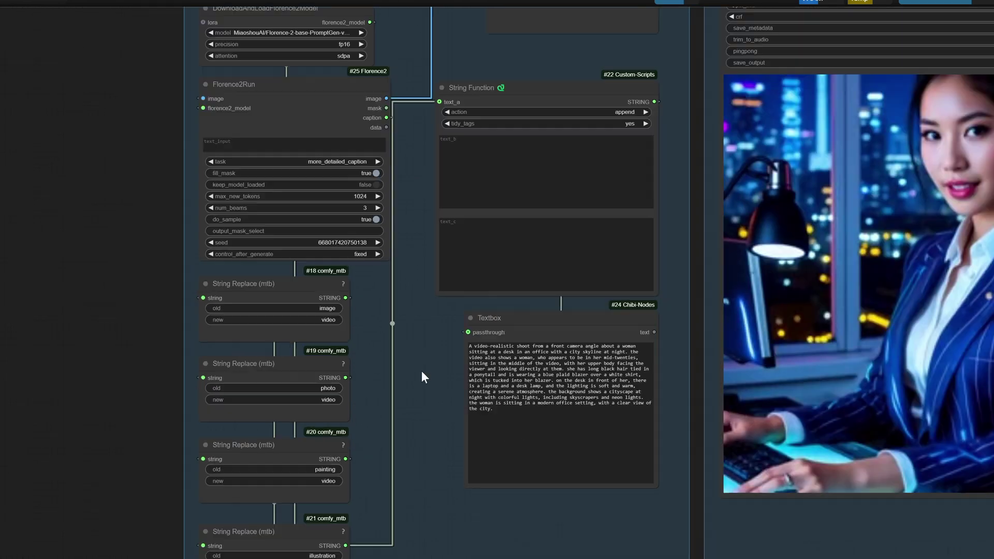
left_click_drag(422, 514, 390, 467)
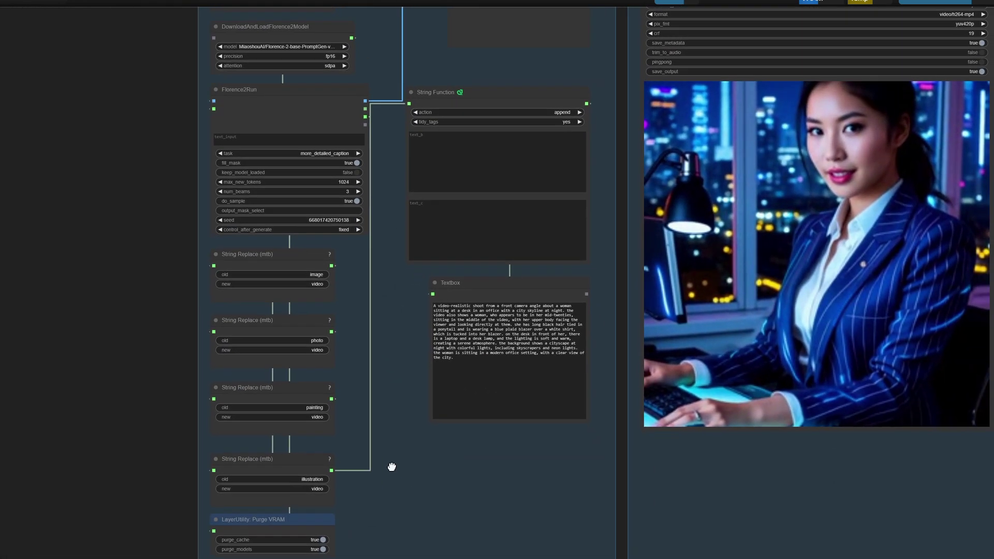
left_click(258, 520)
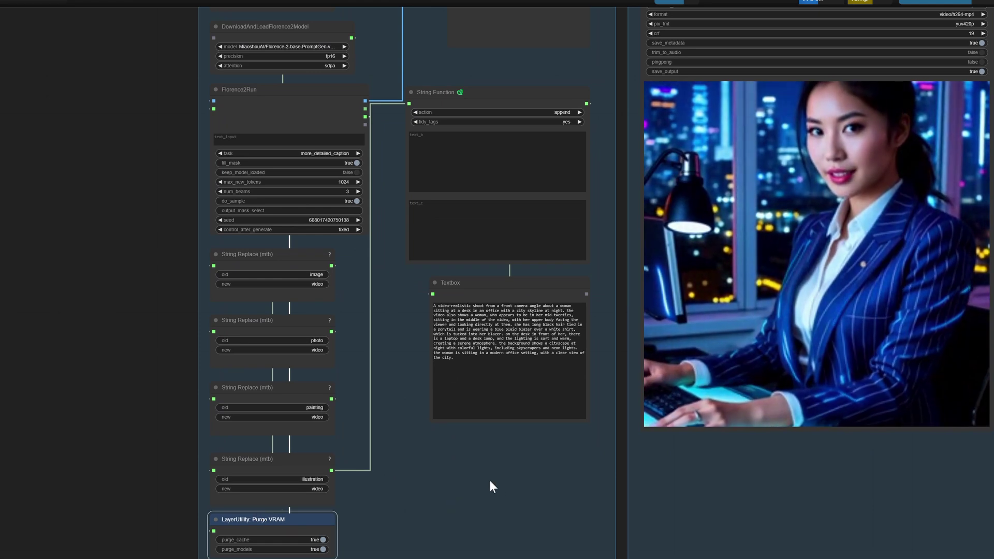
left_click_drag(491, 481, 340, 500)
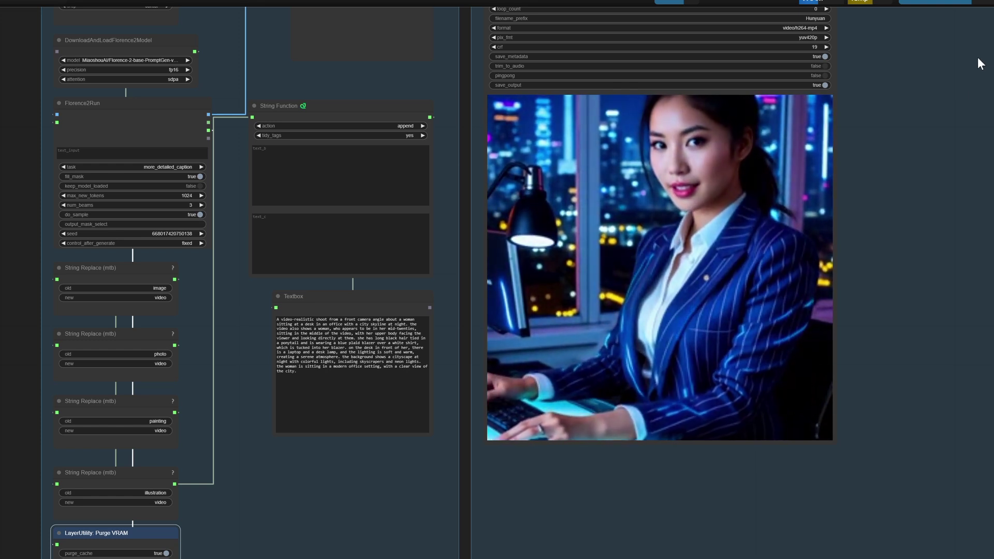
scroll(967, 178, "down", 5)
left_click_drag(961, 119, 784, 302)
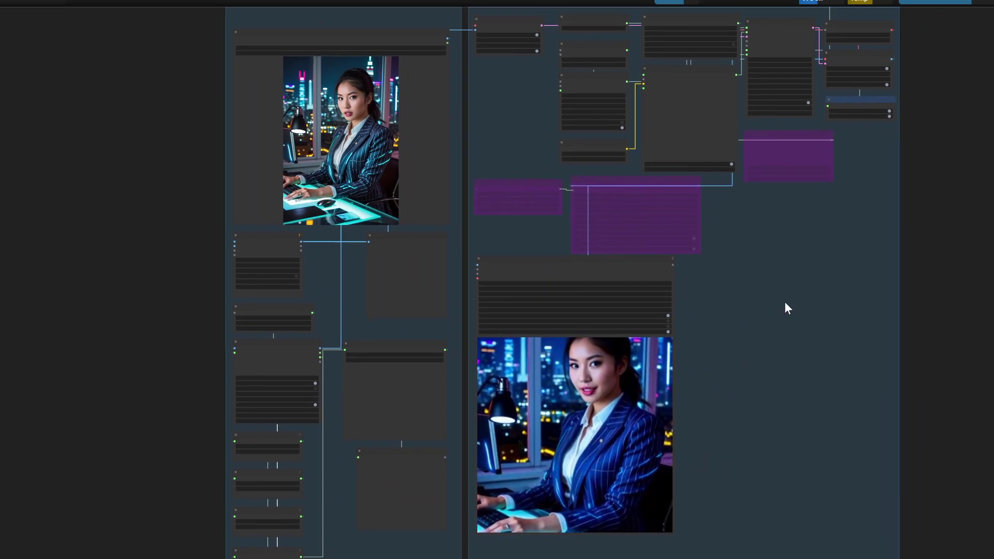
left_click_drag(816, 237, 820, 328)
scroll(836, 214, "up", 5)
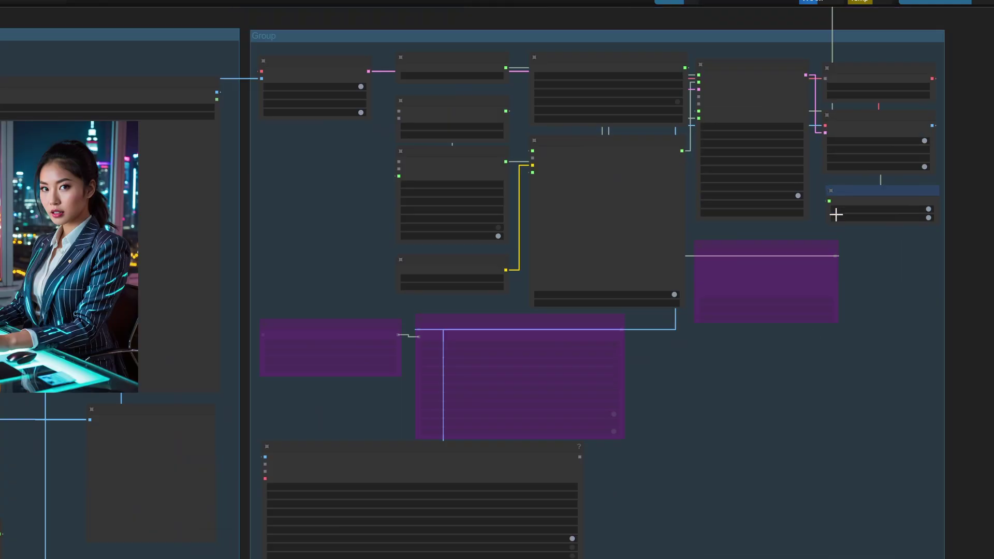
scroll(836, 214, "up", 1)
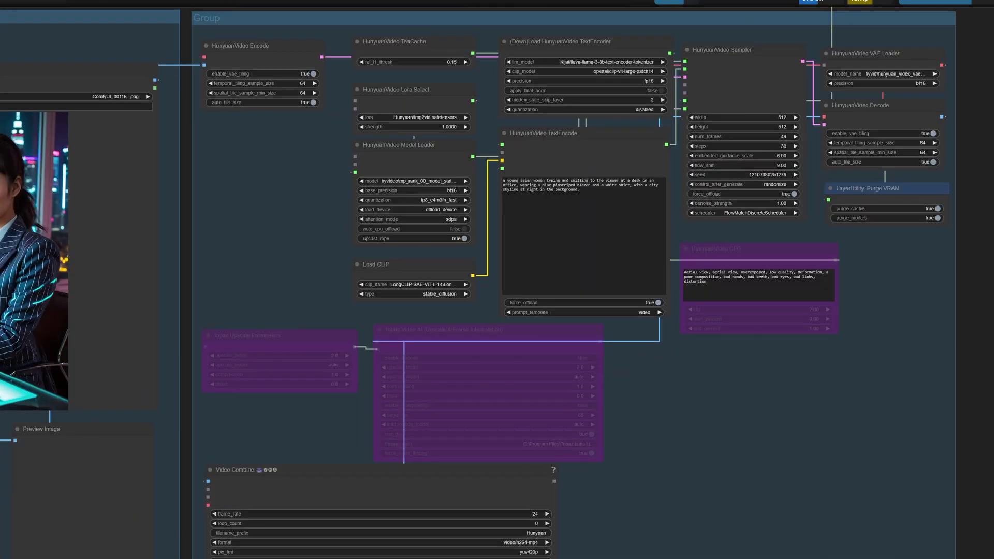
scroll(836, 427, "down", 5)
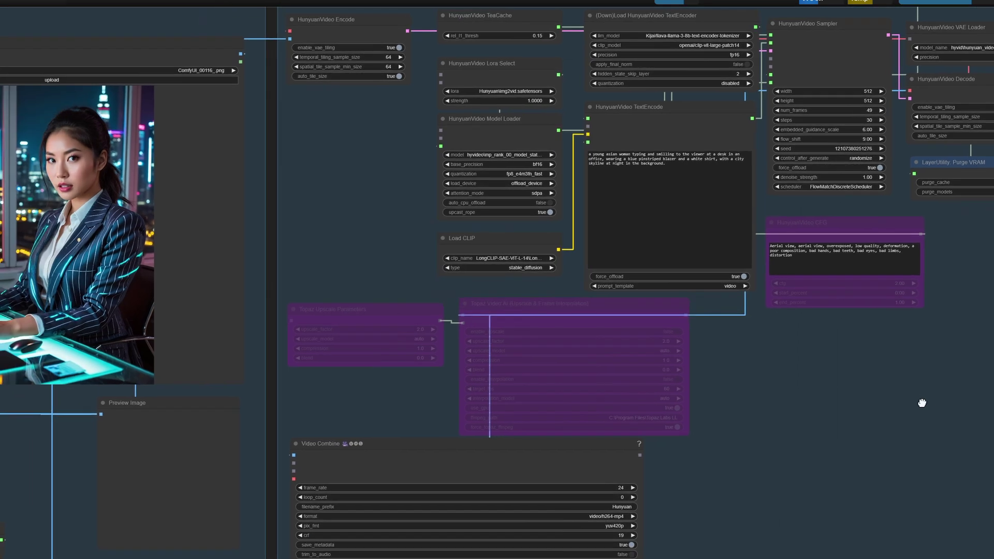
left_click_drag(919, 410, 890, 295)
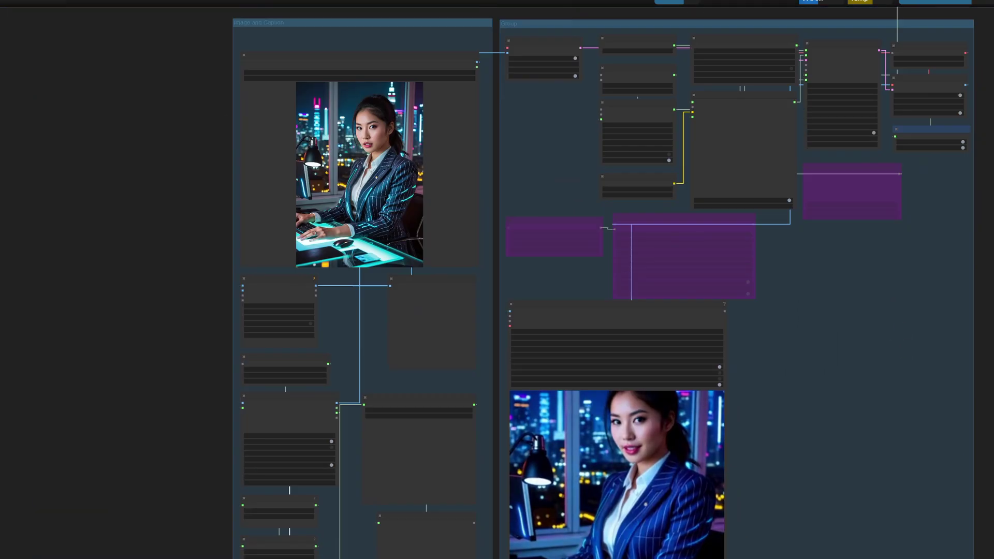